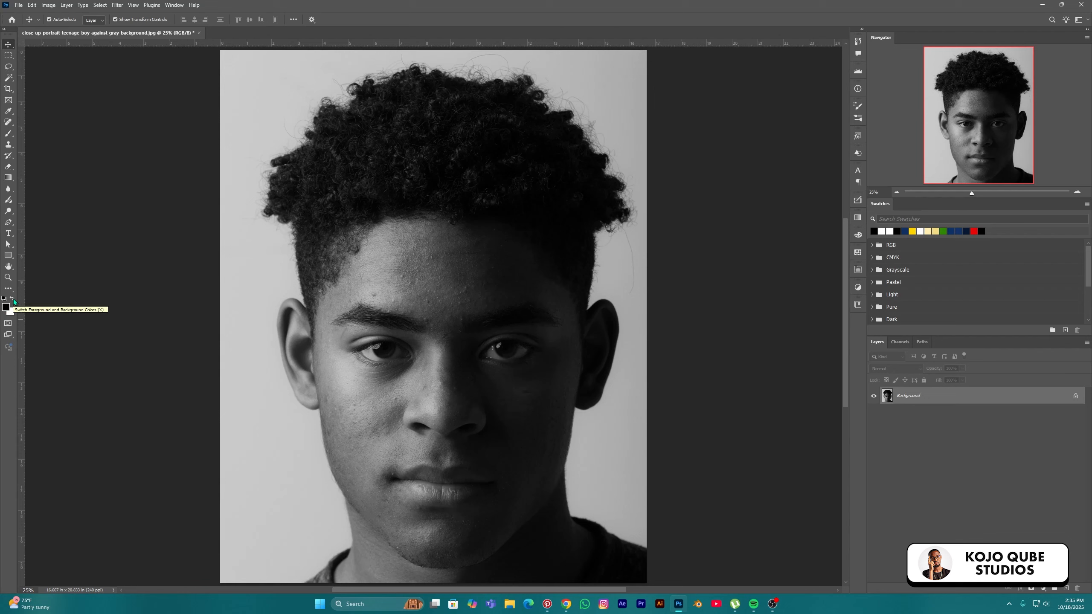
Convert the portrait's Background into Layer 0 and attach a white layer mask to it
{"action": "left_click", "coordinate": [11, 300]}
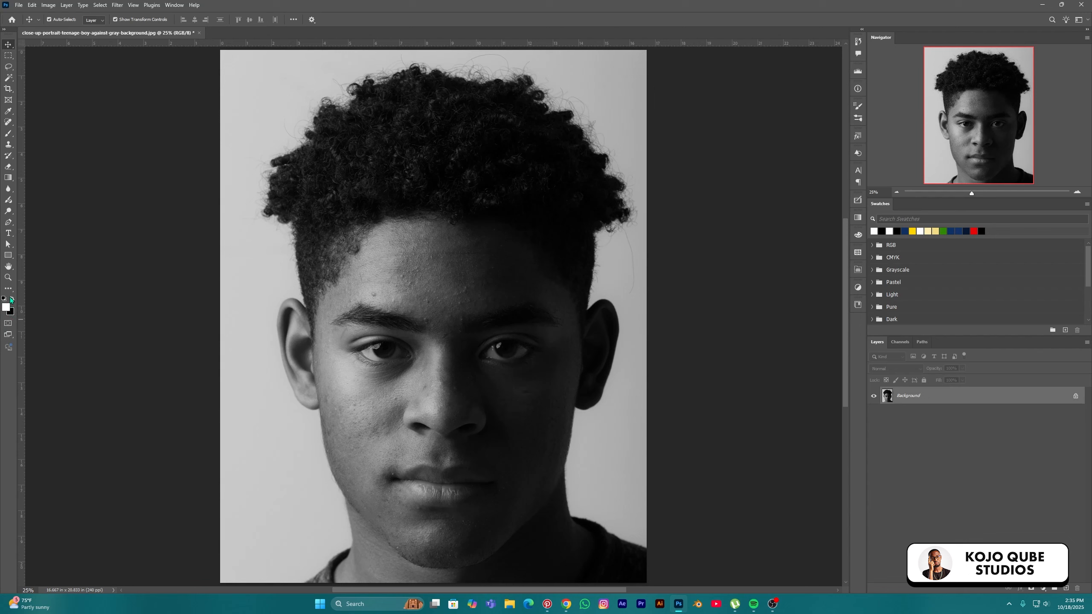
{"action": "left_click", "coordinate": [12, 300]}
{"action": "left_click", "coordinate": [1076, 397]}
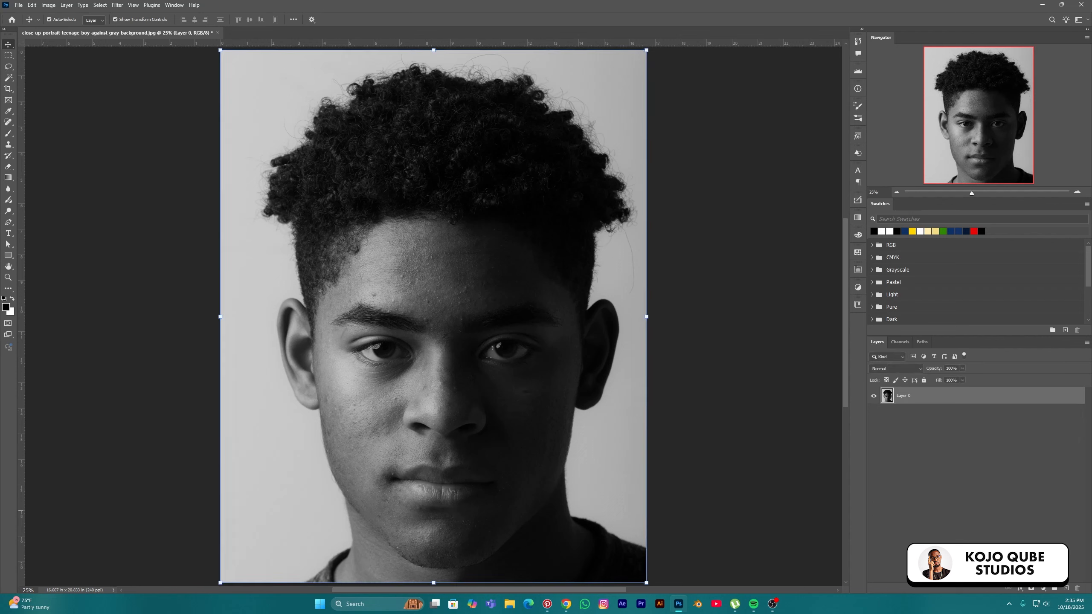
{"action": "left_click", "coordinate": [1031, 589]}
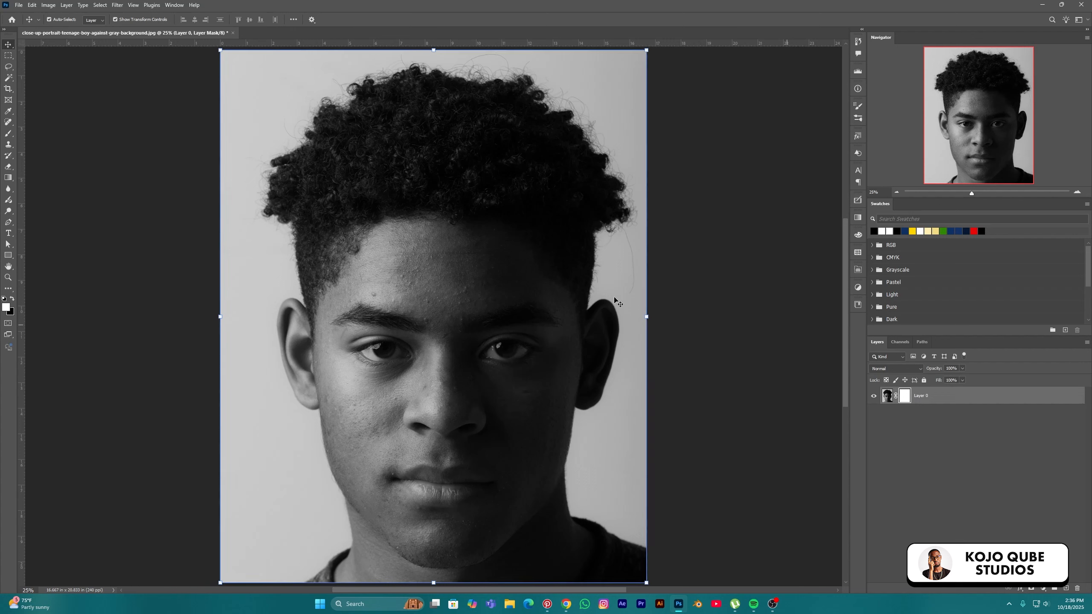
Choose a 1000 px Soft Round brush at 0% hardness and make black the foreground colour
{"action": "left_click", "coordinate": [8, 134]}
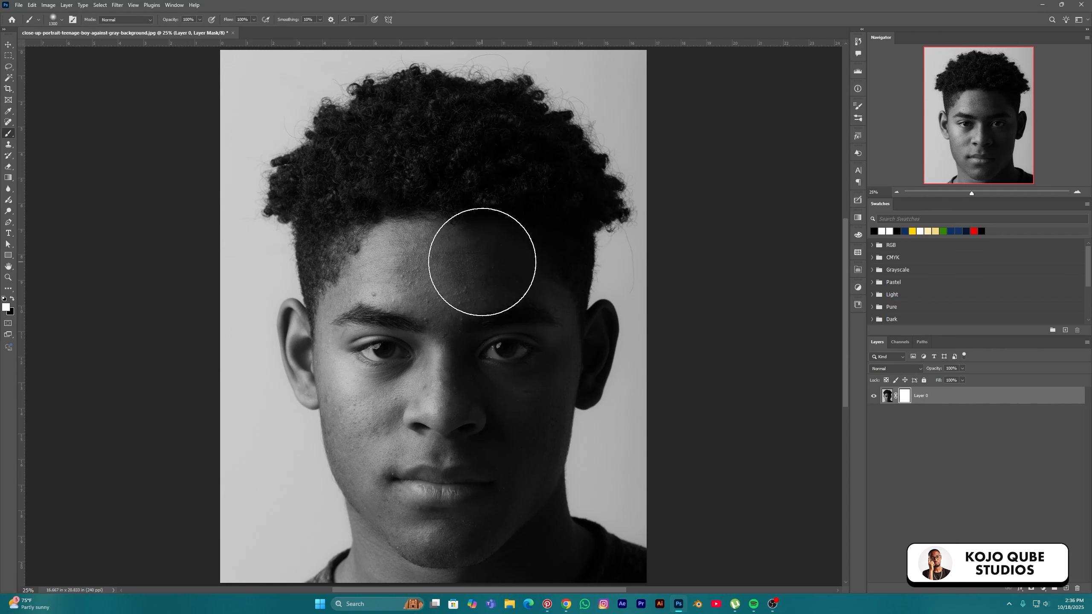
{"action": "right_click", "coordinate": [482, 262]}
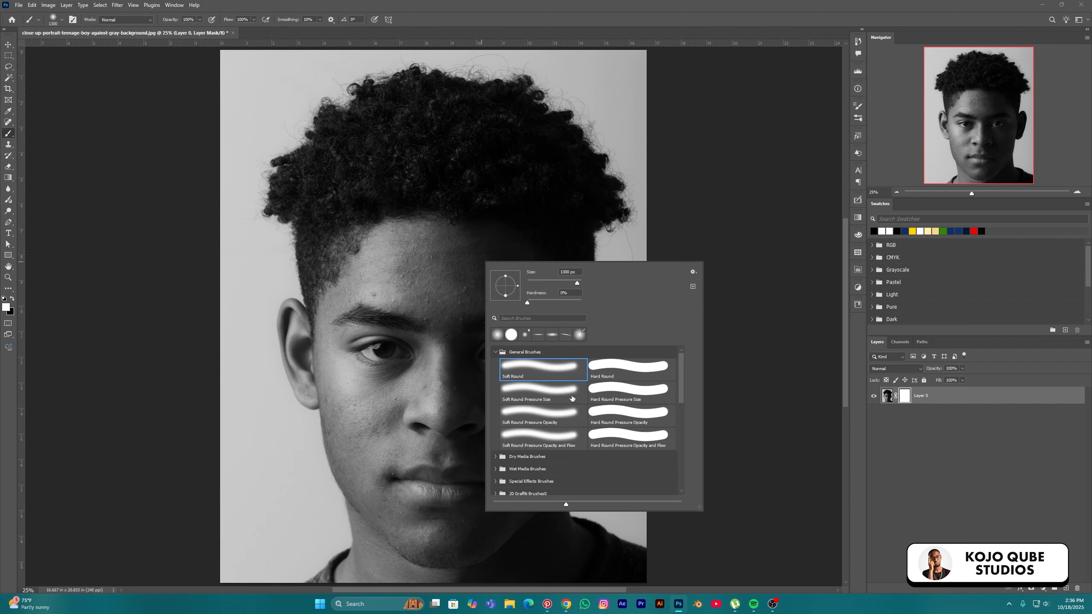
{"action": "left_click", "coordinate": [625, 366]}
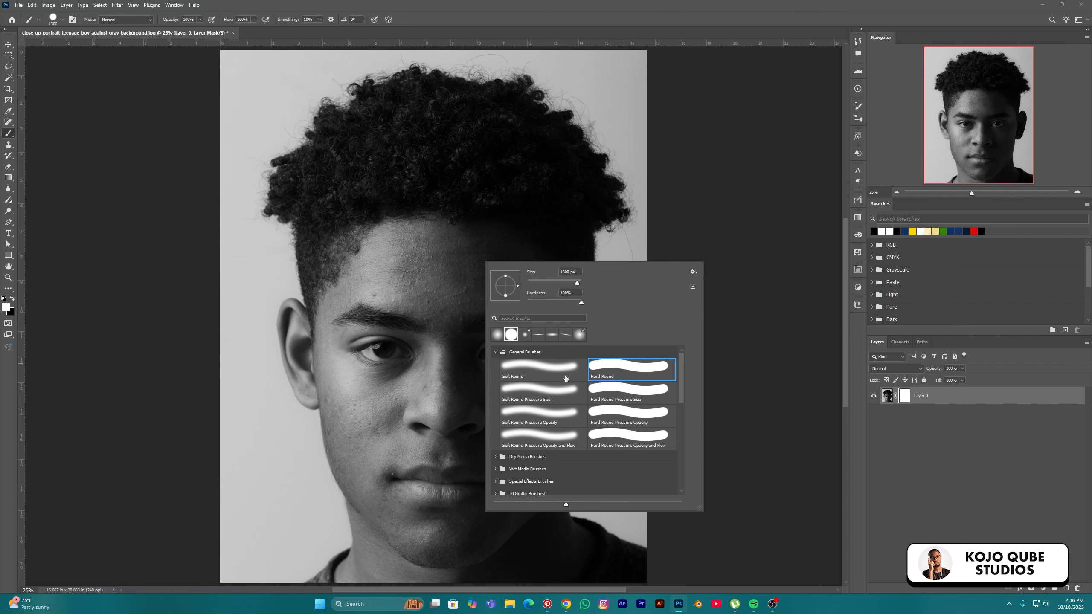
{"action": "left_click", "coordinate": [534, 374]}
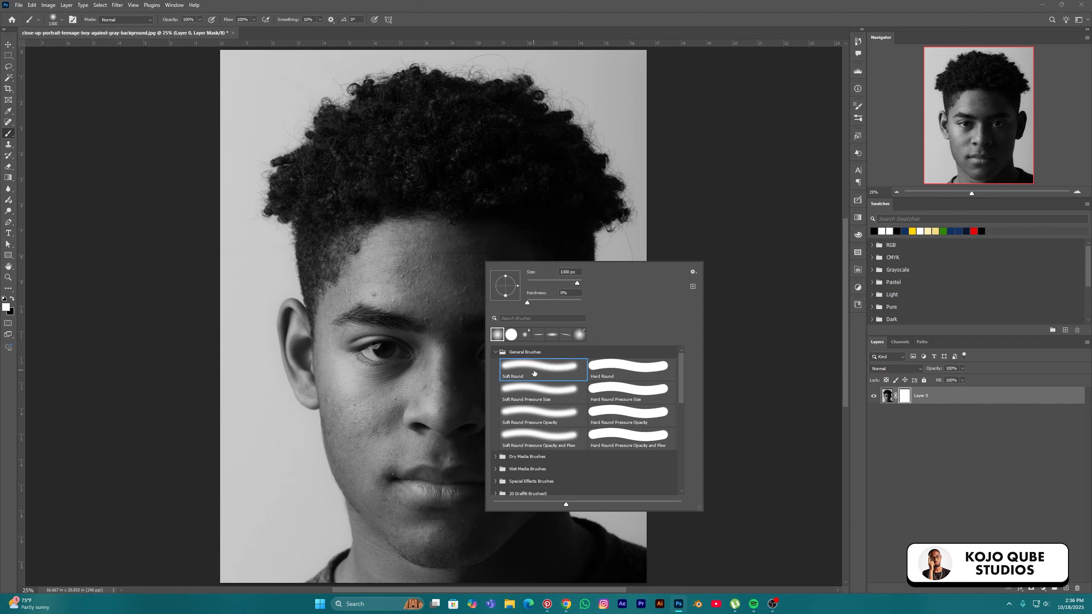
{"action": "double_click", "coordinate": [568, 364]}
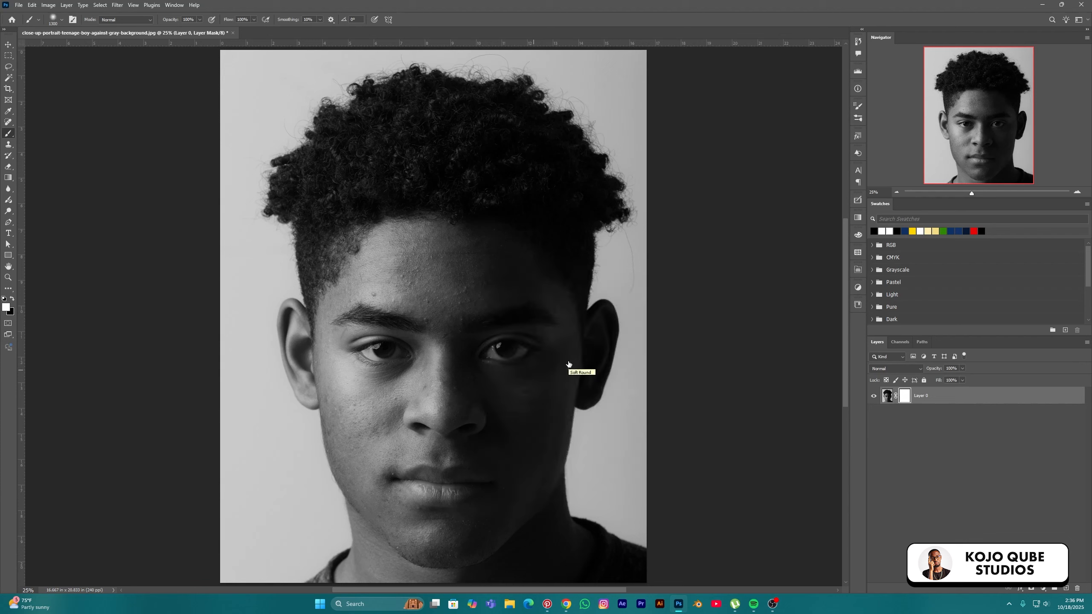
{"action": "left_click", "coordinate": [12, 299]}
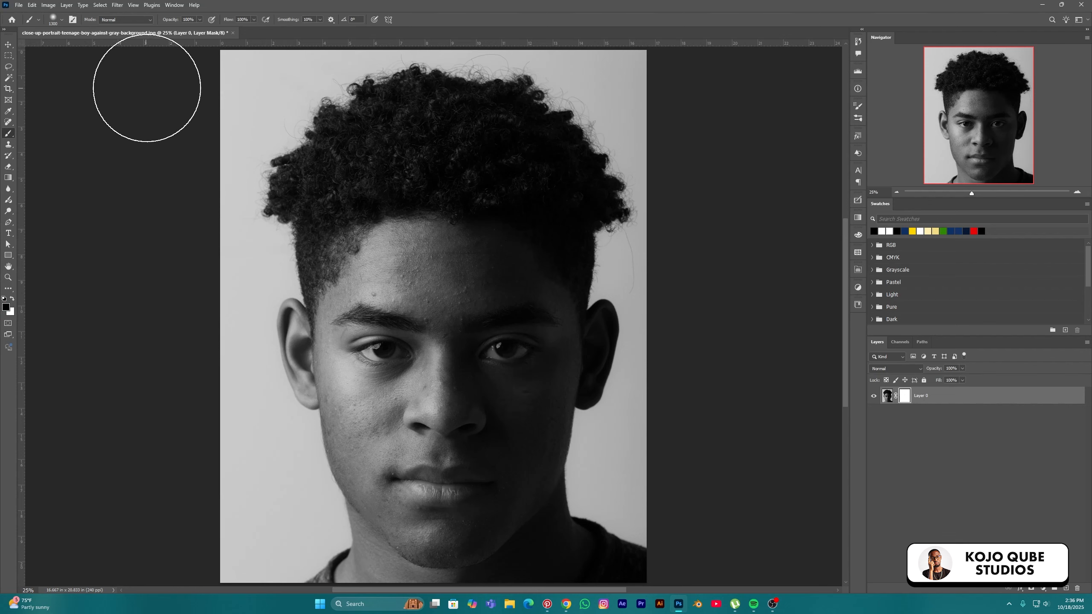
{"action": "mouse_move", "coordinate": [147, 88]}
{"action": "left_mouse_down"}
{"action": "mouse_move", "coordinate": [642, 68]}
{"action": "mouse_move", "coordinate": [189, 142]}
{"action": "mouse_move", "coordinate": [566, 190]}
{"action": "mouse_move", "coordinate": [310, 209]}
{"action": "mouse_move", "coordinate": [296, 301]}
{"action": "mouse_move", "coordinate": [642, 297]}
{"action": "mouse_move", "coordinate": [117, 378]}
{"action": "mouse_move", "coordinate": [657, 387]}
{"action": "mouse_move", "coordinate": [208, 500]}
{"action": "mouse_move", "coordinate": [700, 525]}
{"action": "mouse_move", "coordinate": [107, 573]}
{"action": "mouse_move", "coordinate": [748, 436]}
{"action": "mouse_move", "coordinate": [292, 378]}
{"action": "mouse_move", "coordinate": [687, 329]}
{"action": "mouse_move", "coordinate": [231, 117]}
{"action": "mouse_move", "coordinate": [640, 176]}
{"action": "left_mouse_up"}
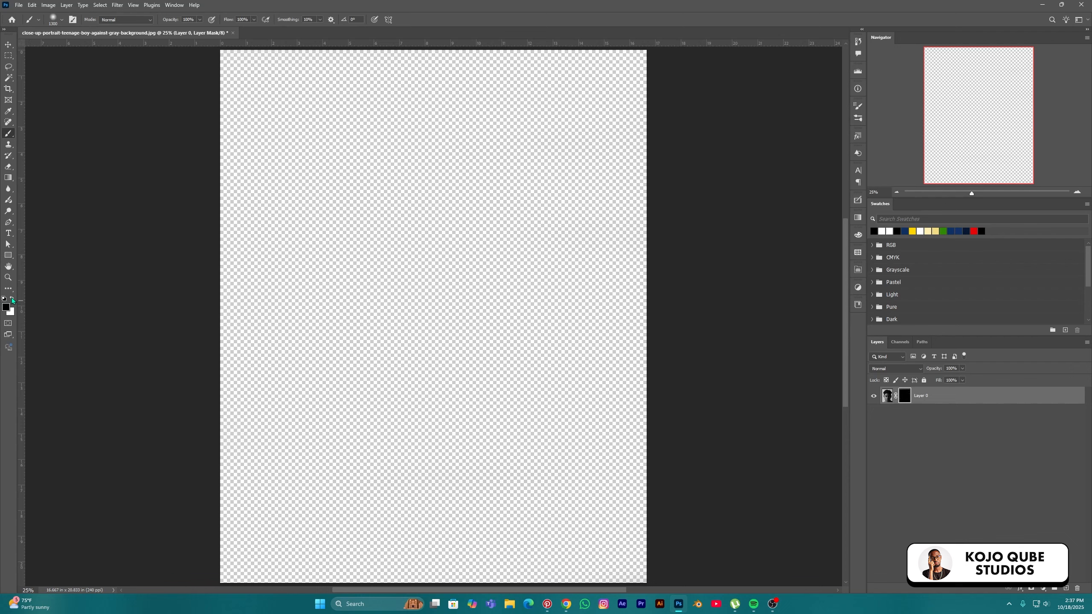
{"action": "left_click", "coordinate": [12, 299]}
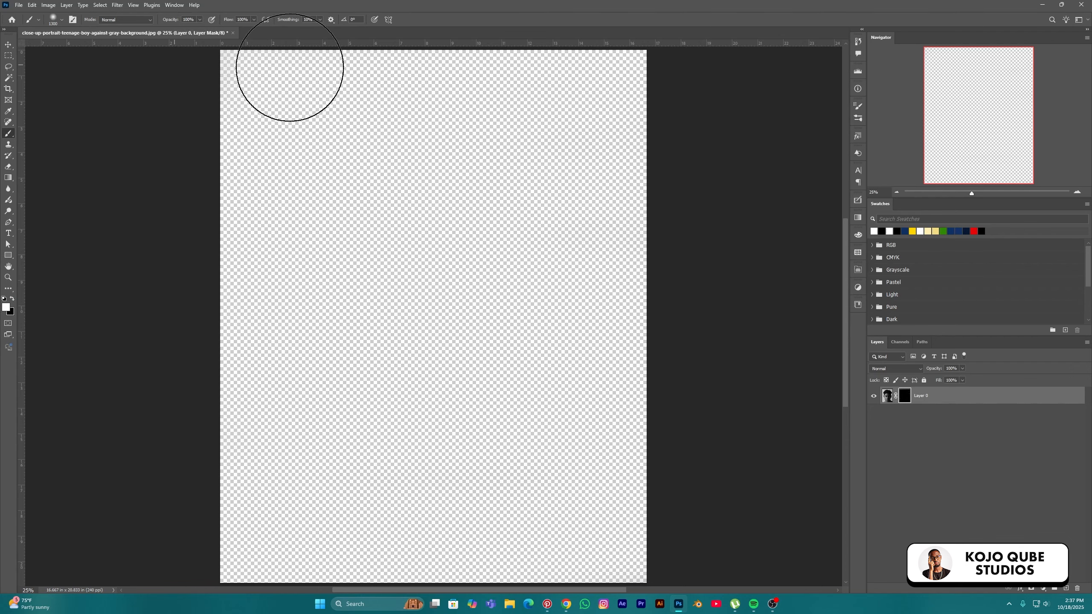
{"action": "mouse_move", "coordinate": [288, 68]}
{"action": "left_mouse_down"}
{"action": "mouse_move", "coordinate": [623, 73]}
{"action": "mouse_move", "coordinate": [121, 135]}
{"action": "mouse_move", "coordinate": [604, 126]}
{"action": "mouse_move", "coordinate": [166, 183]}
{"action": "mouse_move", "coordinate": [590, 198]}
{"action": "mouse_move", "coordinate": [280, 183]}
{"action": "mouse_move", "coordinate": [414, 251]}
{"action": "mouse_move", "coordinate": [390, 322]}
{"action": "mouse_move", "coordinate": [254, 300]}
{"action": "mouse_move", "coordinate": [439, 263]}
{"action": "mouse_move", "coordinate": [200, 385]}
{"action": "mouse_move", "coordinate": [597, 415]}
{"action": "mouse_move", "coordinate": [181, 434]}
{"action": "mouse_move", "coordinate": [646, 489]}
{"action": "mouse_move", "coordinate": [190, 547]}
{"action": "mouse_move", "coordinate": [639, 556]}
{"action": "mouse_move", "coordinate": [146, 521]}
{"action": "mouse_move", "coordinate": [659, 452]}
{"action": "mouse_move", "coordinate": [246, 562]}
{"action": "left_mouse_up"}
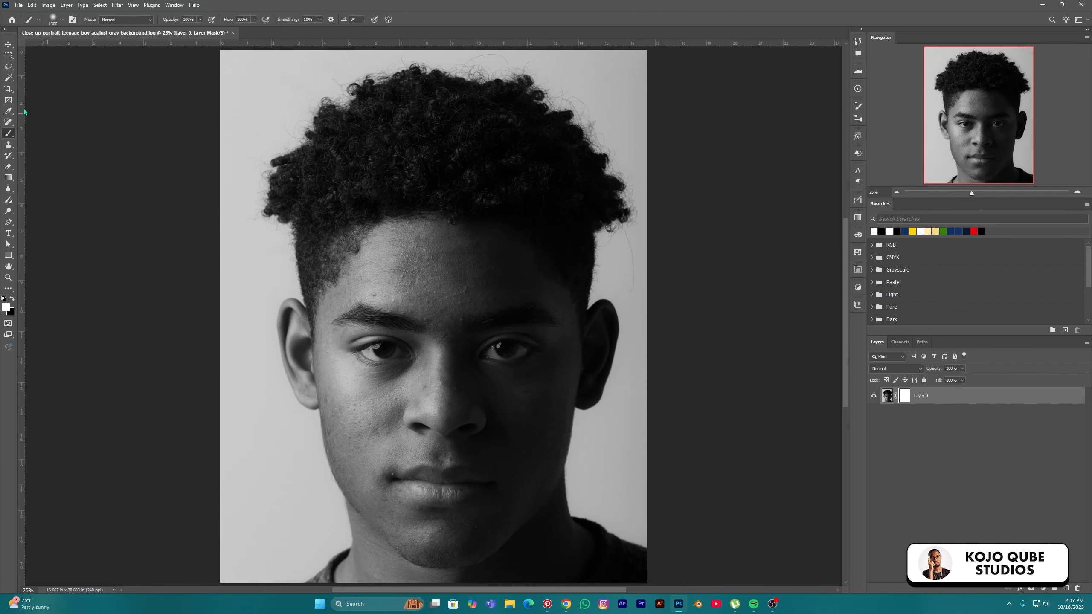
{"action": "key", "text": "v"}
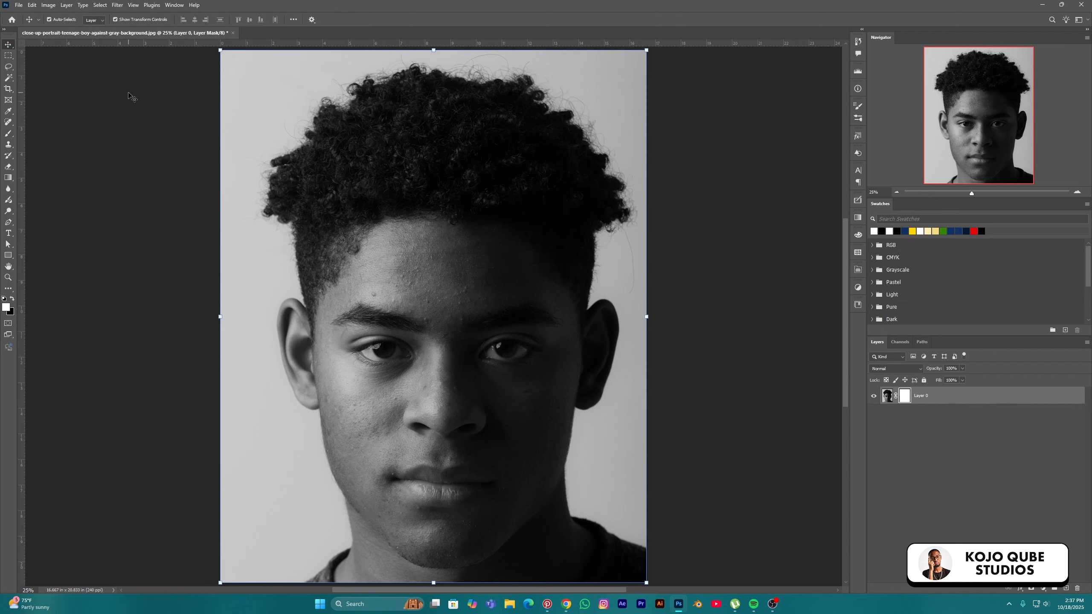
Create a new 1920×1080 px blank white document
{"action": "left_click", "coordinate": [19, 5]}
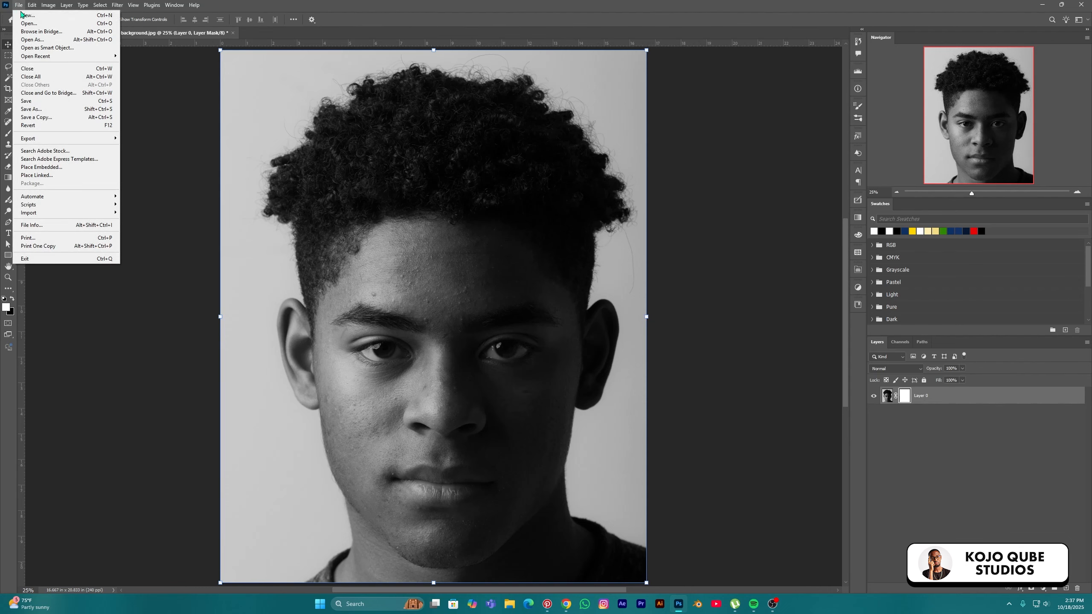
{"action": "key", "text": "Escape"}
{"action": "key", "text": "ctrl+n"}
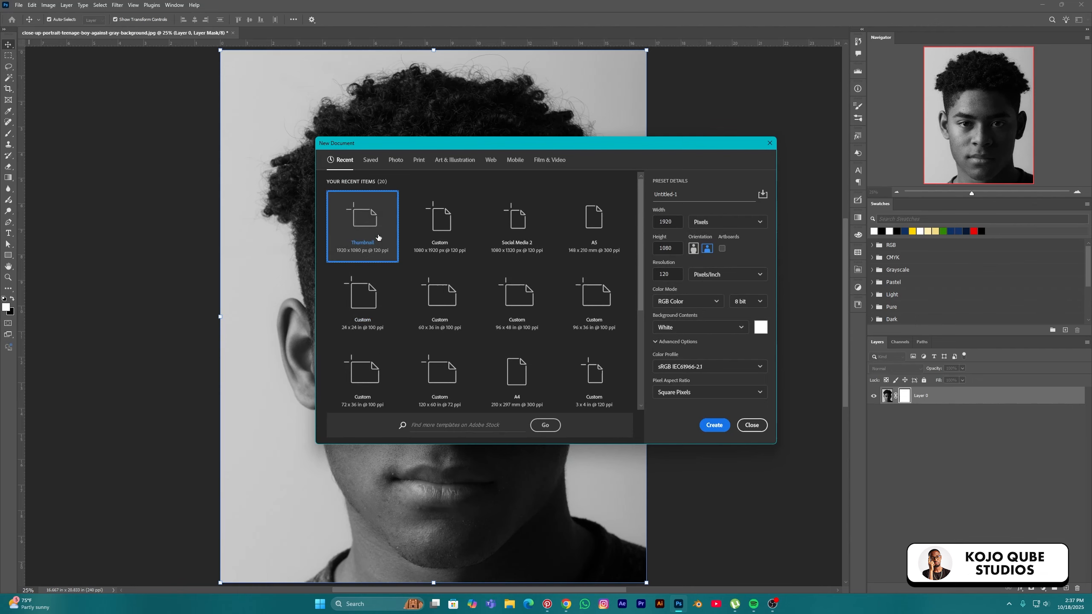
{"action": "left_click", "coordinate": [715, 426]}
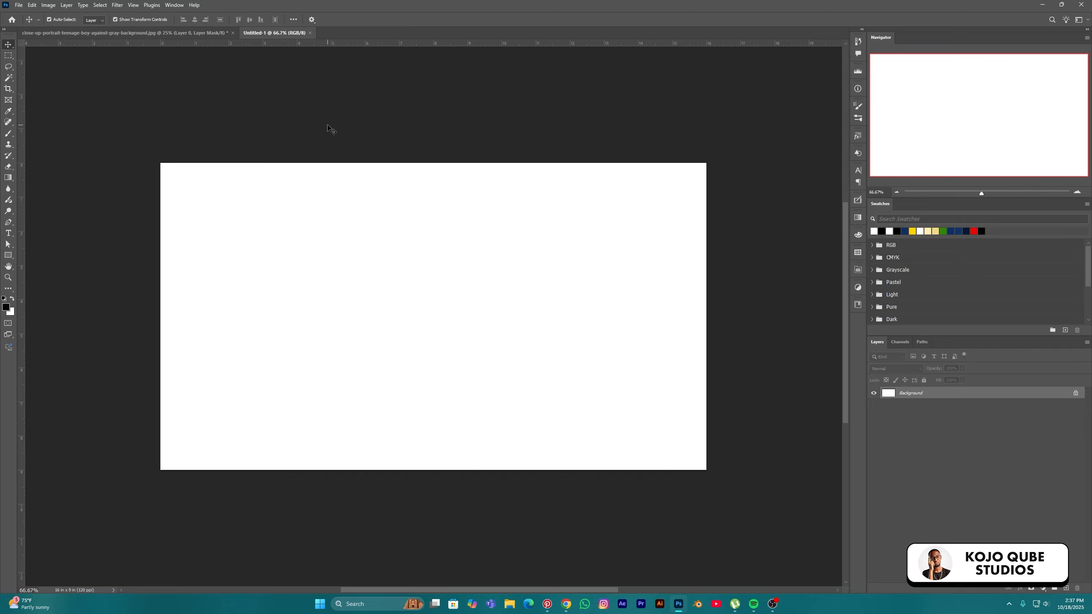
Type 'Kojo' on the canvas in black (#000000) text
{"action": "left_click", "coordinate": [9, 235]}
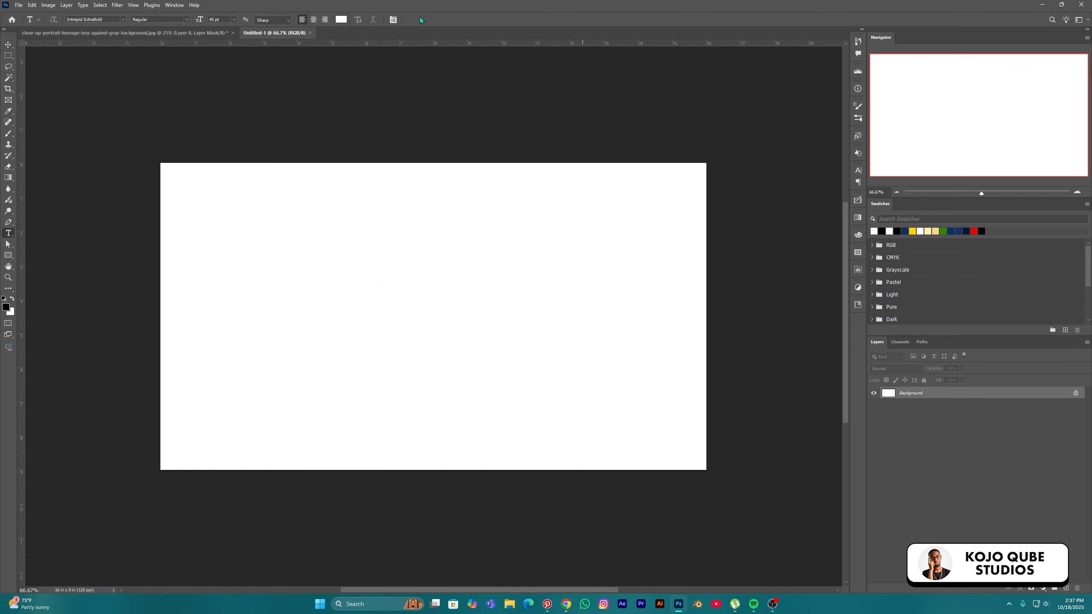
{"action": "left_click", "coordinate": [340, 19]}
{"action": "type", "text": "000000"}
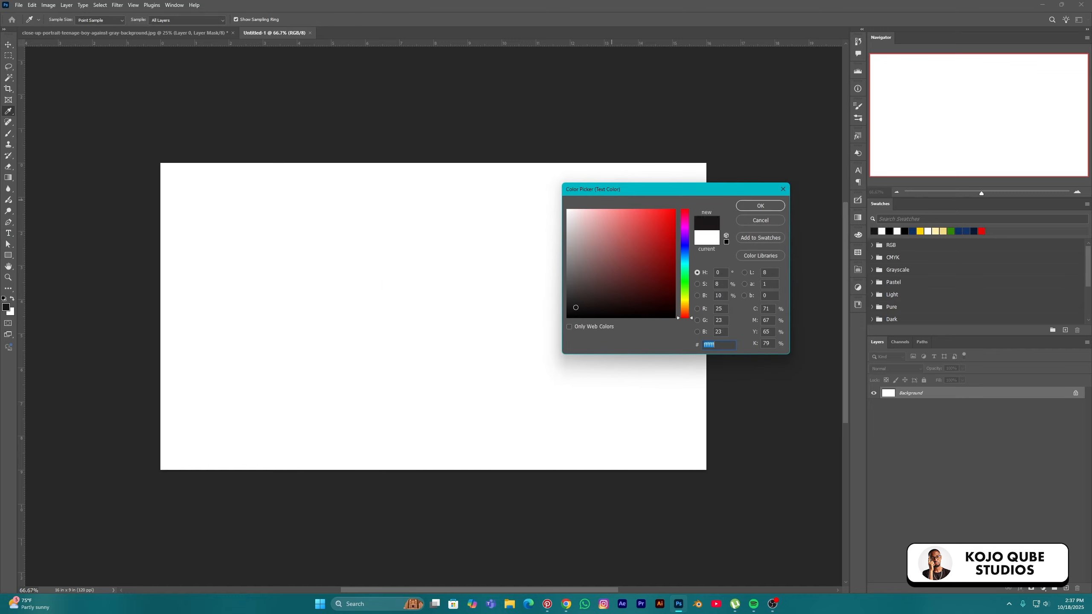
{"action": "left_click", "coordinate": [760, 205]}
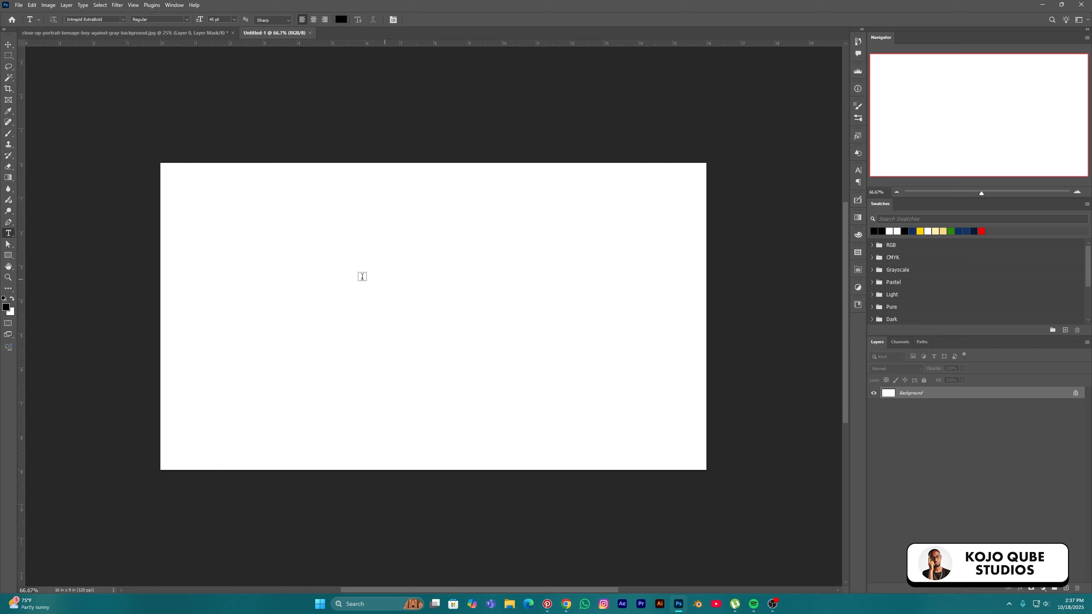
{"action": "left_click", "coordinate": [495, 348]}
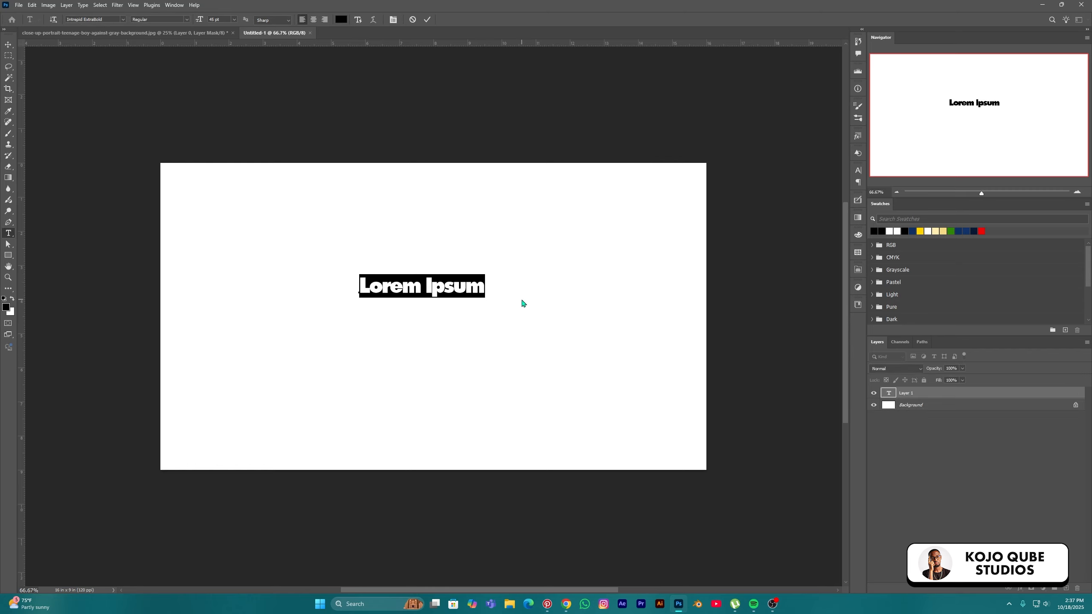
{"action": "type", "text": "Kojo"}
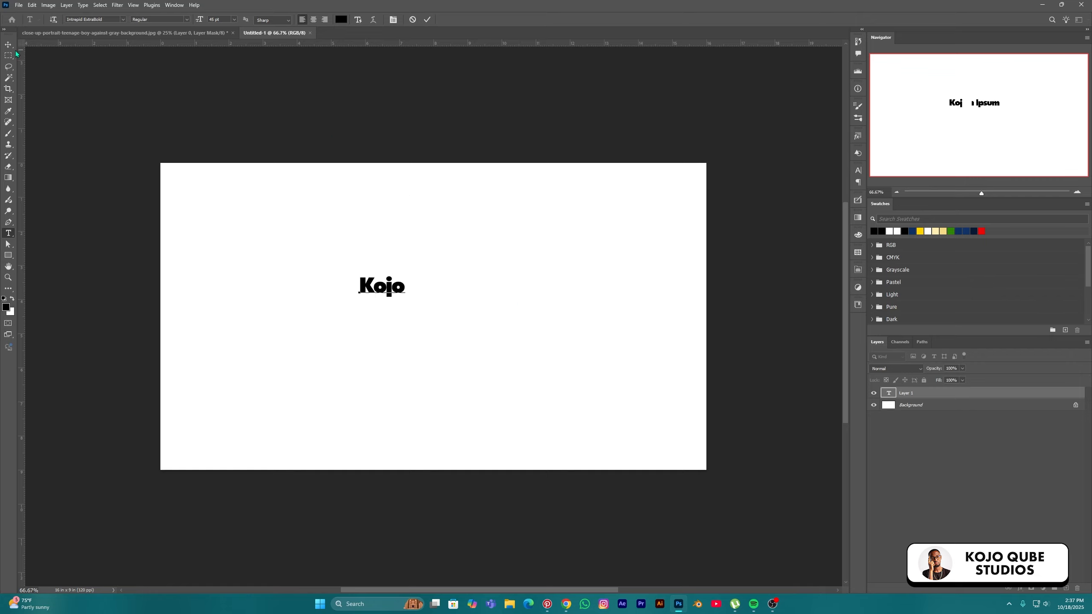
{"action": "key", "text": "ctrl+Return"}
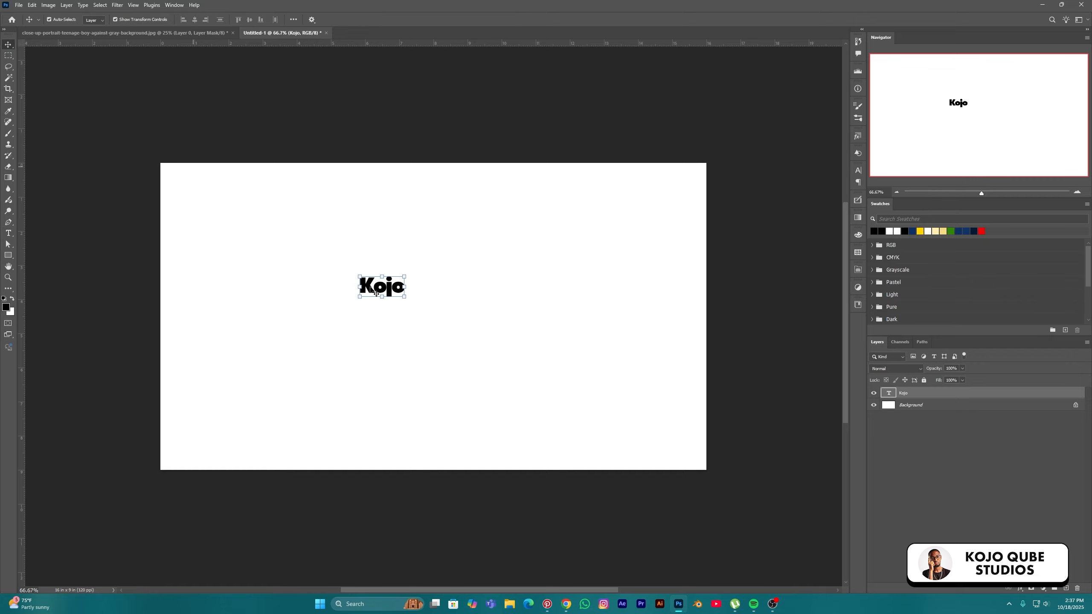
Scale the 'Kojo' text up so it spans the canvas centre
{"action": "key", "text": "ctrl+t"}
{"action": "left_click_drag", "start_coordinate": [385, 300], "coordinate": [502, 364]}
{"action": "key", "text": "Return"}
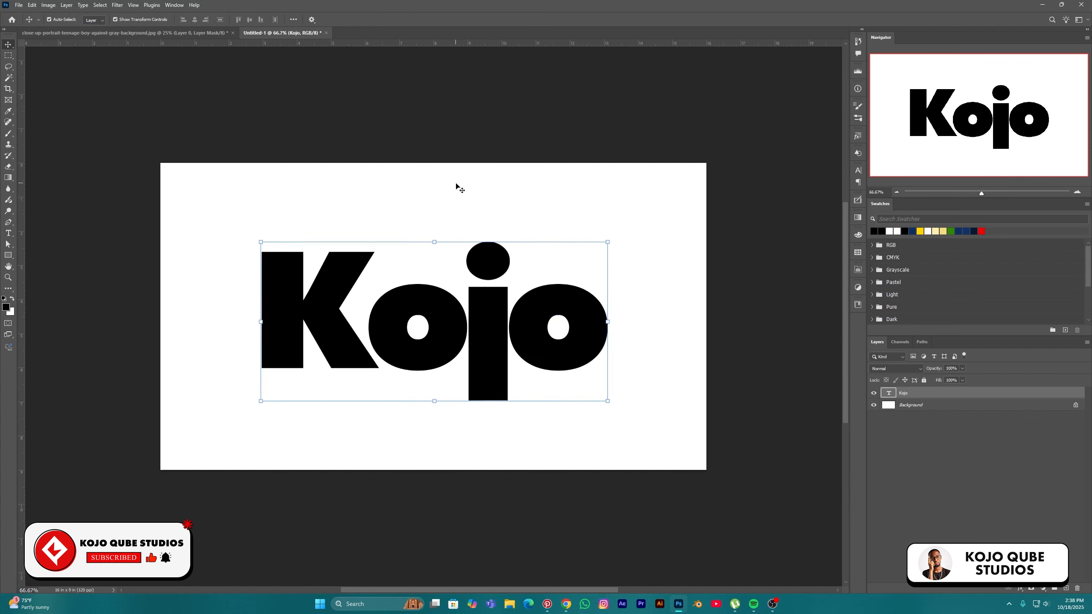
{"action": "left_click", "coordinate": [395, 119]}
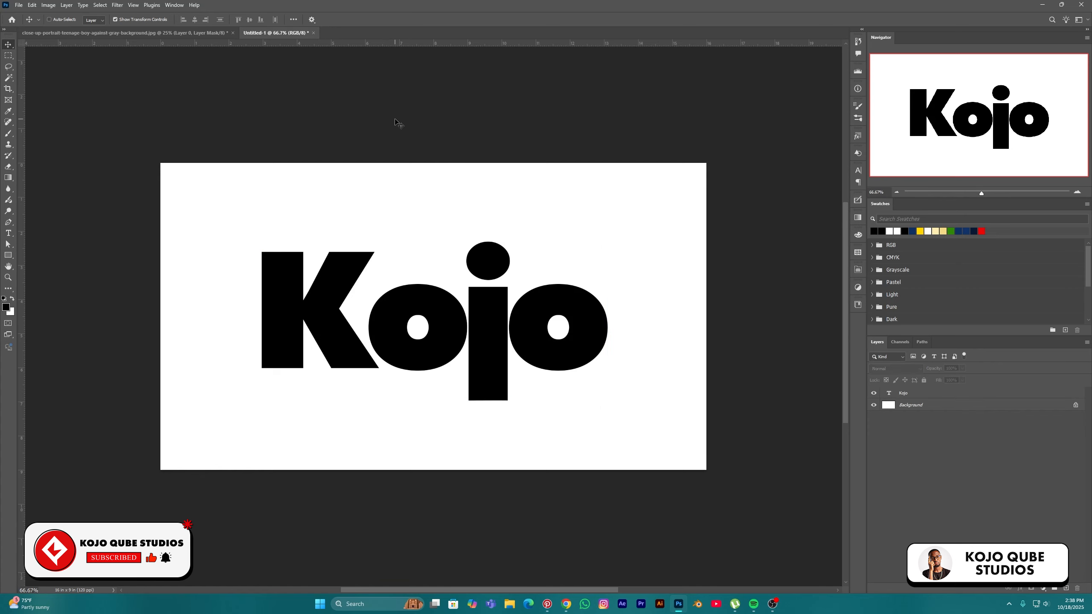
{"action": "key", "text": "ctrl+o"}
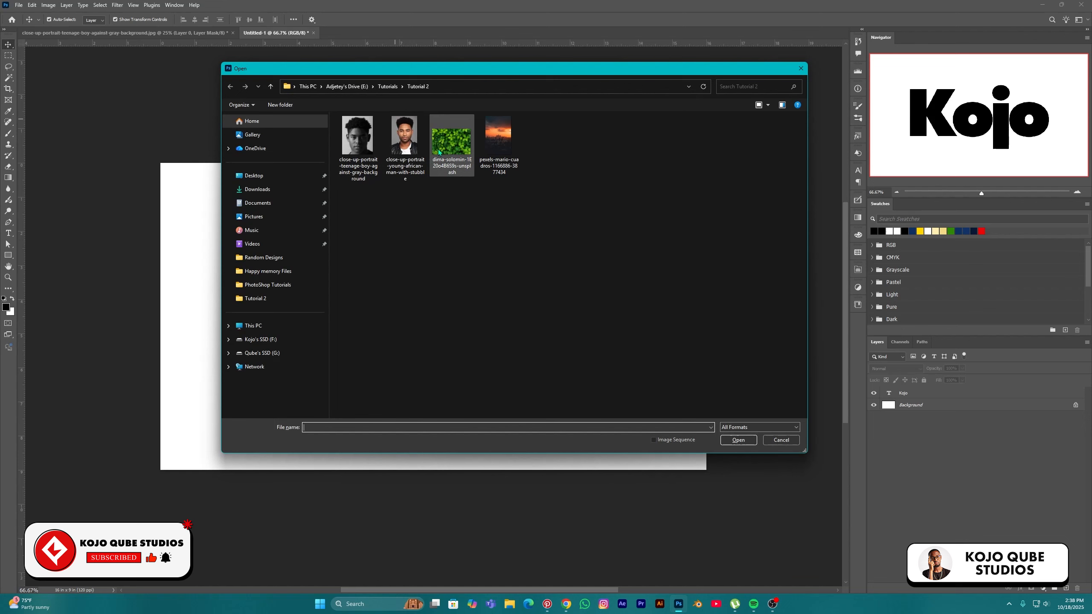
Open the green leaf photo, unlock it, and drag it into the Kojo document
{"action": "left_click", "coordinate": [457, 133]}
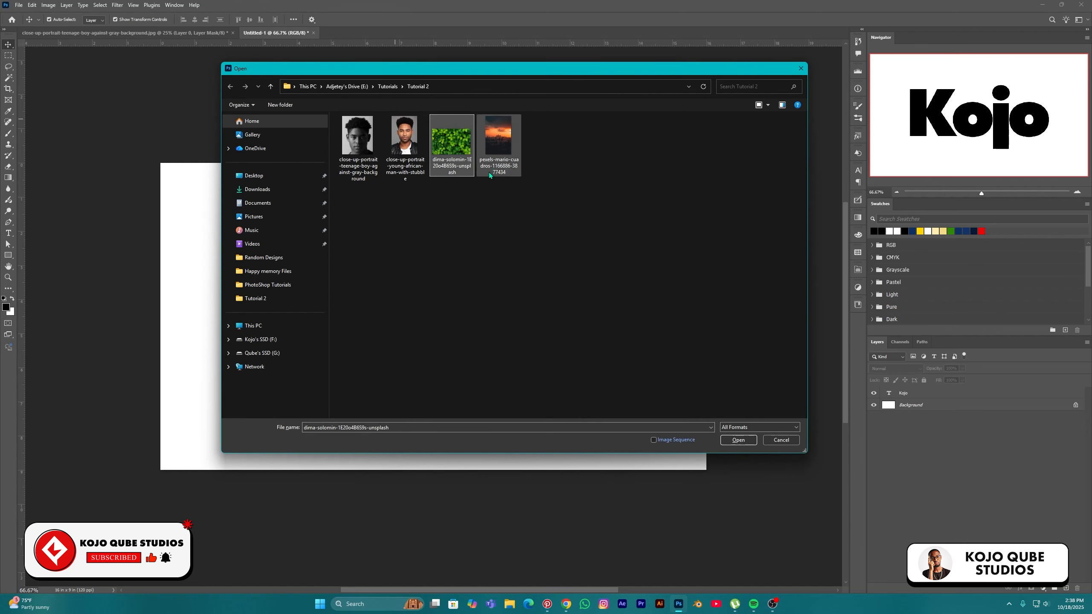
{"action": "left_click", "coordinate": [746, 443]}
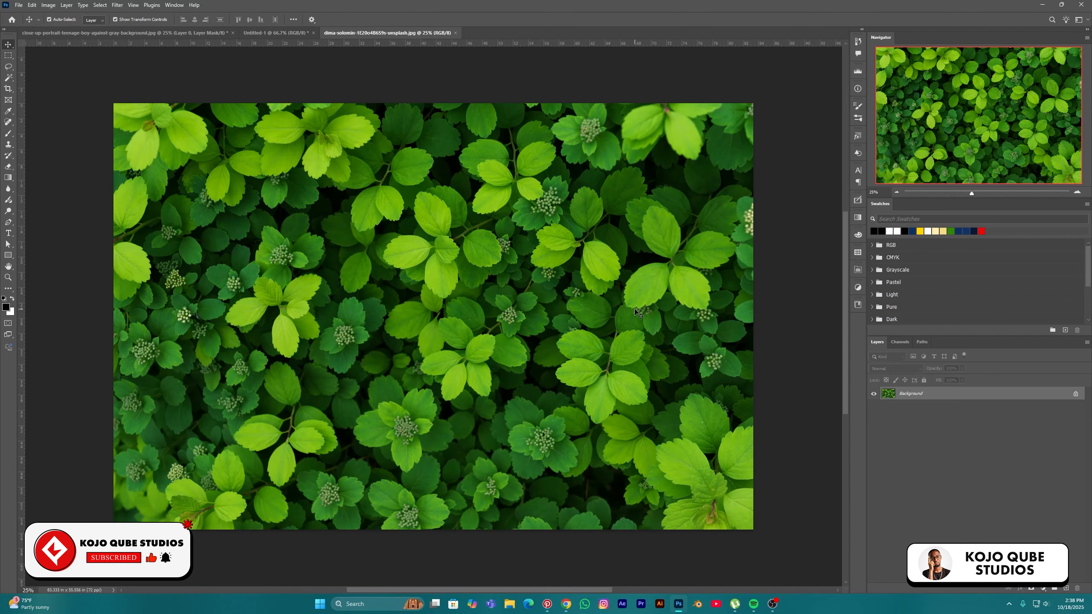
{"action": "left_click", "coordinate": [1075, 395]}
{"action": "left_click_drag", "start_coordinate": [386, 223], "coordinate": [475, 358]}
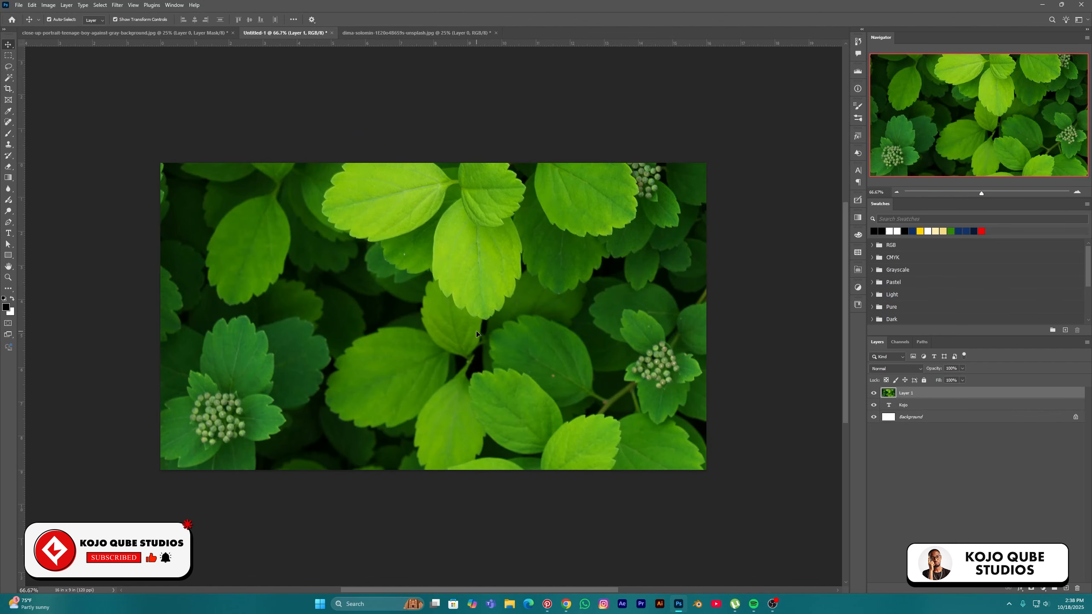
Shrink the leaf layer to about 23% and centre it on the white canvas
{"action": "key", "text": "ctrl+t"}
{"action": "key", "text": "ctrl+0"}
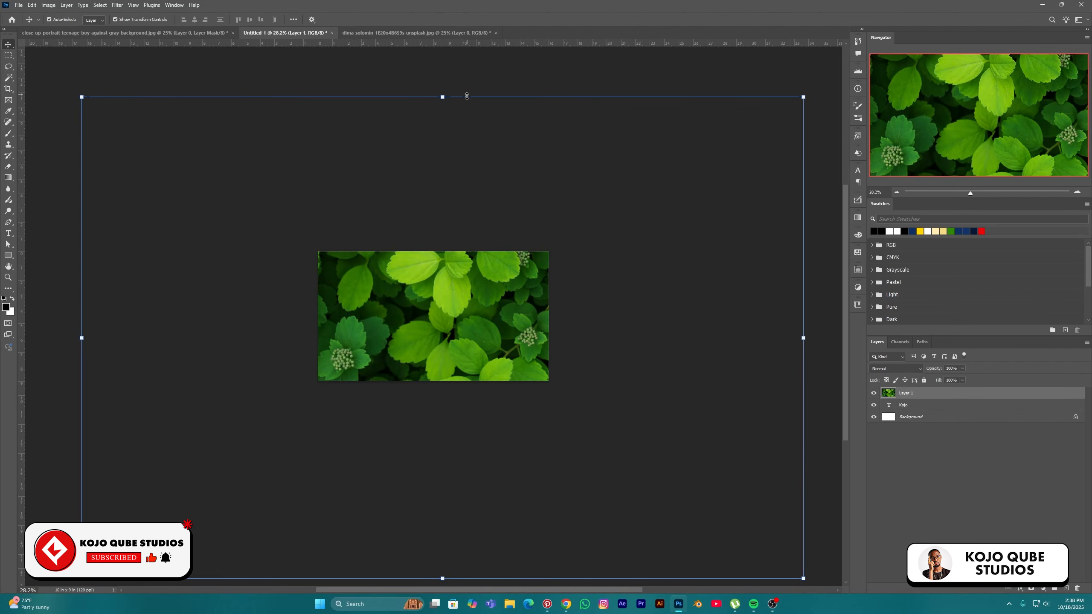
{"action": "left_click", "coordinate": [442, 97]}
{"action": "left_click_drag", "start_coordinate": [442, 98], "coordinate": [493, 456]}
{"action": "left_click_drag", "start_coordinate": [495, 495], "coordinate": [485, 292]}
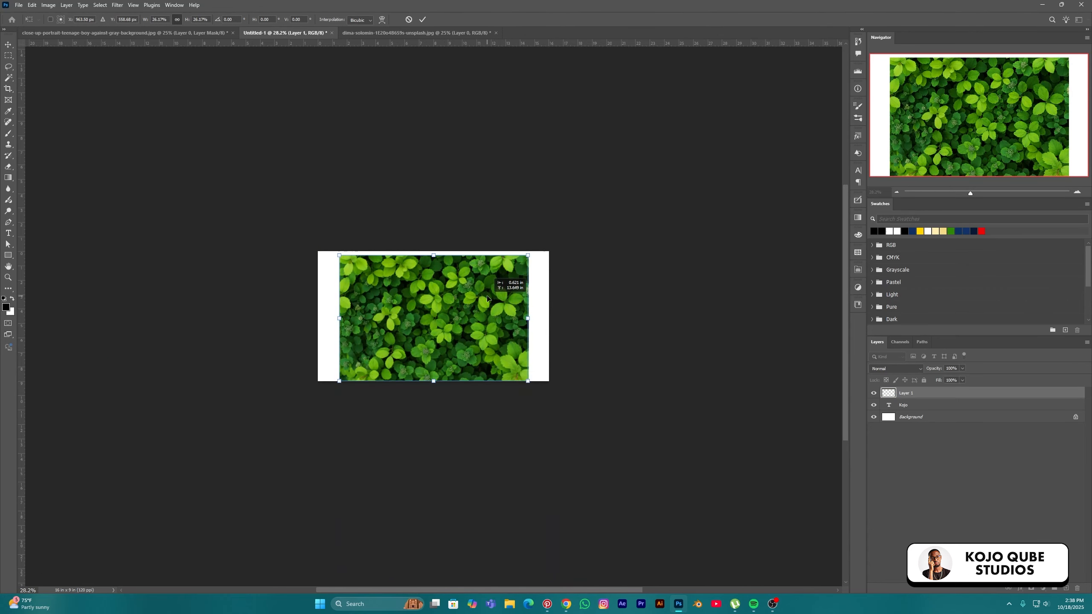
{"action": "left_click_drag", "start_coordinate": [436, 386], "coordinate": [434, 365]}
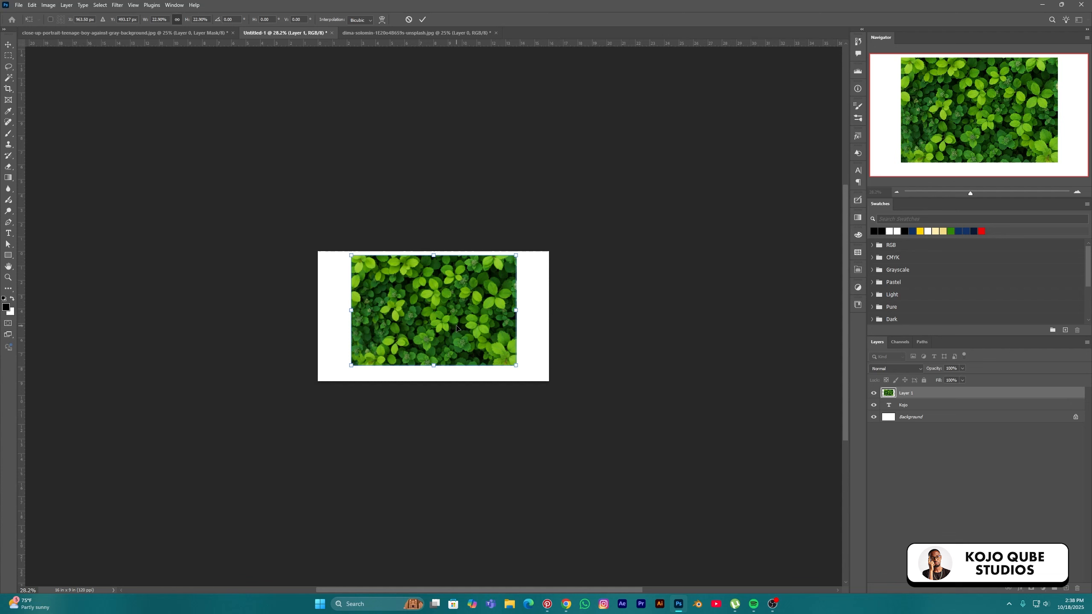
{"action": "left_click_drag", "start_coordinate": [456, 327], "coordinate": [457, 334]}
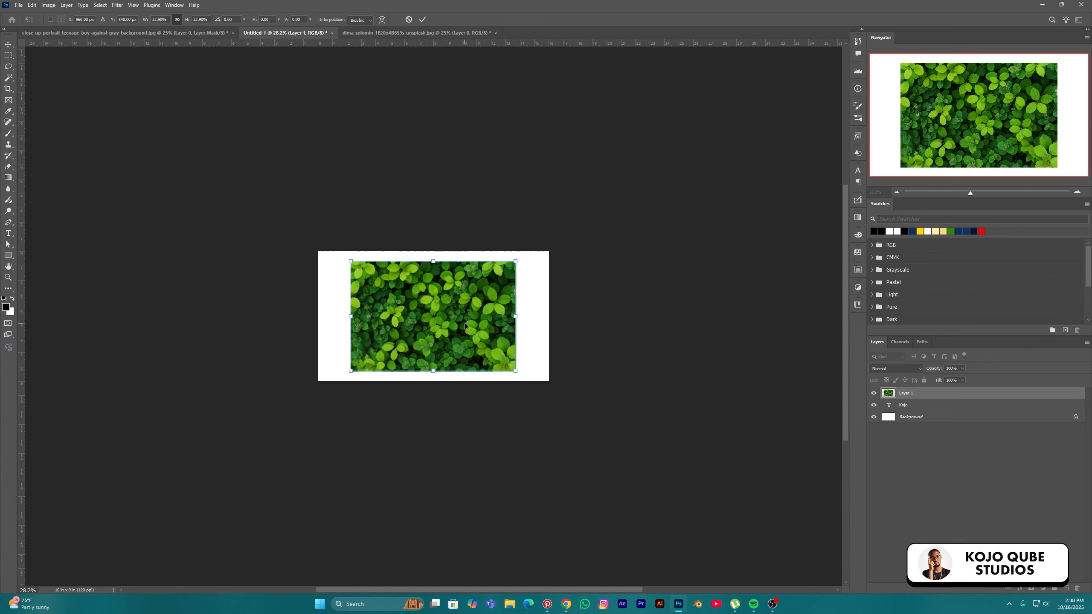
{"action": "key", "text": "Return"}
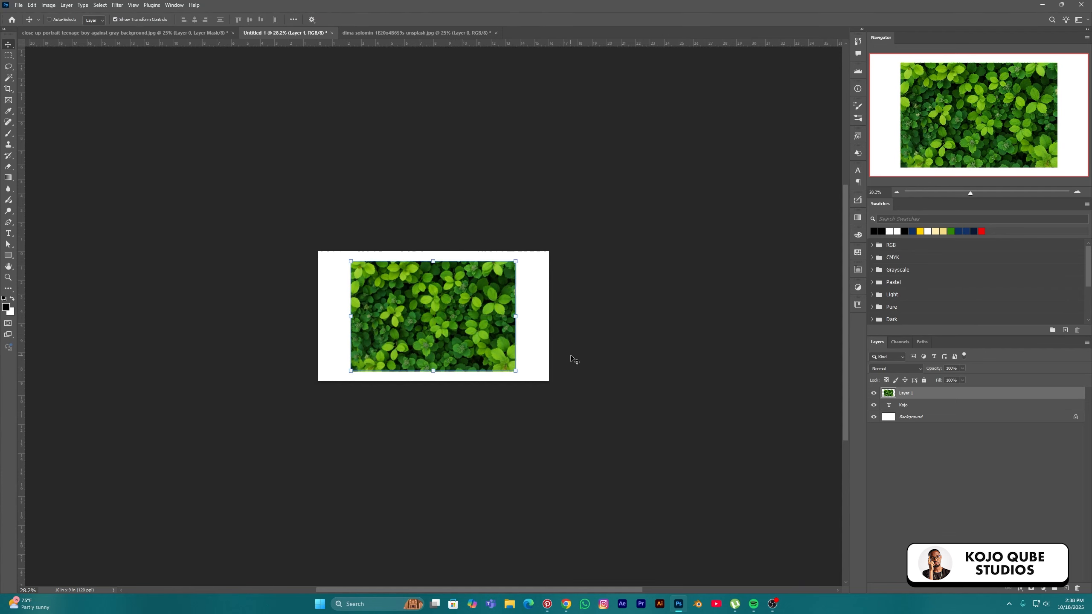
{"action": "key", "text": "ctrl+0"}
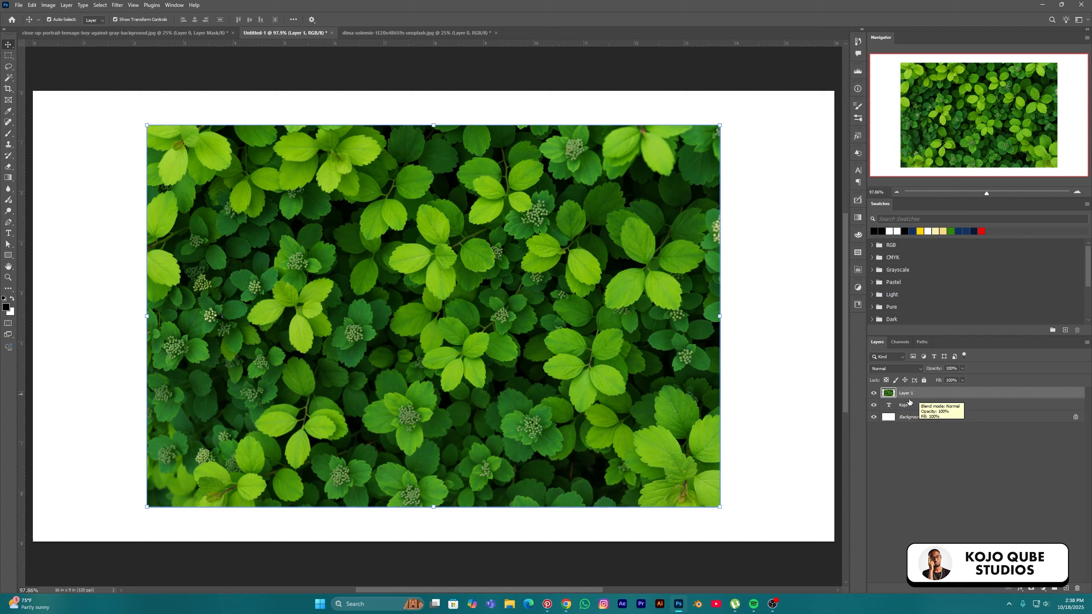
Clip the leaf layer to the 'Kojo' text and resize it to fill the letters
{"action": "right_click", "coordinate": [935, 393]}
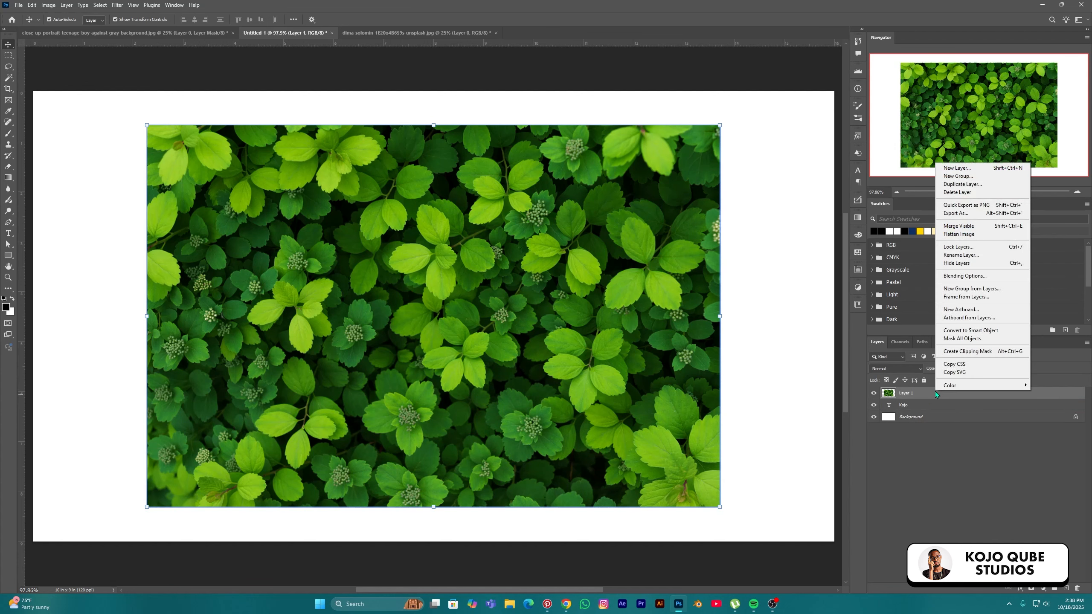
{"action": "left_click", "coordinate": [973, 353]}
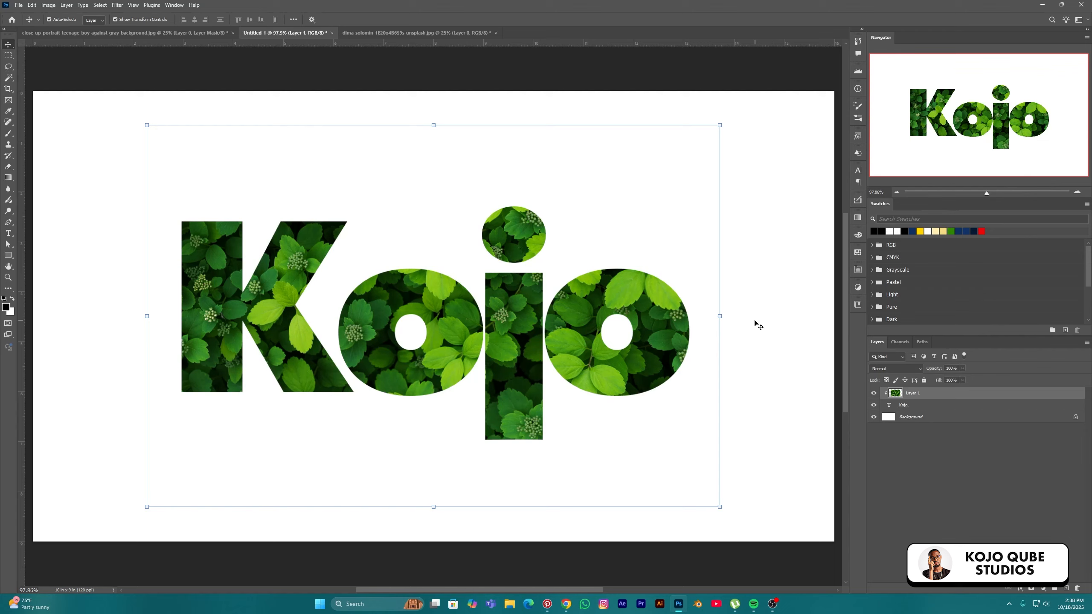
{"action": "left_click", "coordinate": [719, 317]}
{"action": "left_click_drag", "start_coordinate": [513, 306], "coordinate": [499, 265]}
{"action": "left_click_drag", "start_coordinate": [472, 213], "coordinate": [438, 329]}
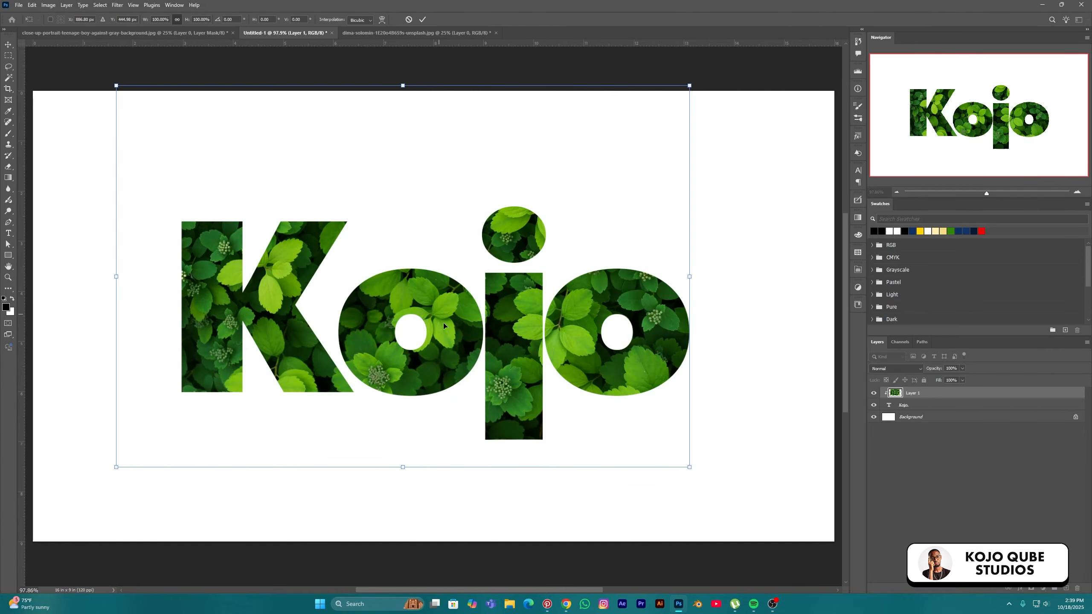
{"action": "left_click_drag", "start_coordinate": [402, 463], "coordinate": [487, 407]}
{"action": "left_click_drag", "start_coordinate": [521, 338], "coordinate": [558, 393]}
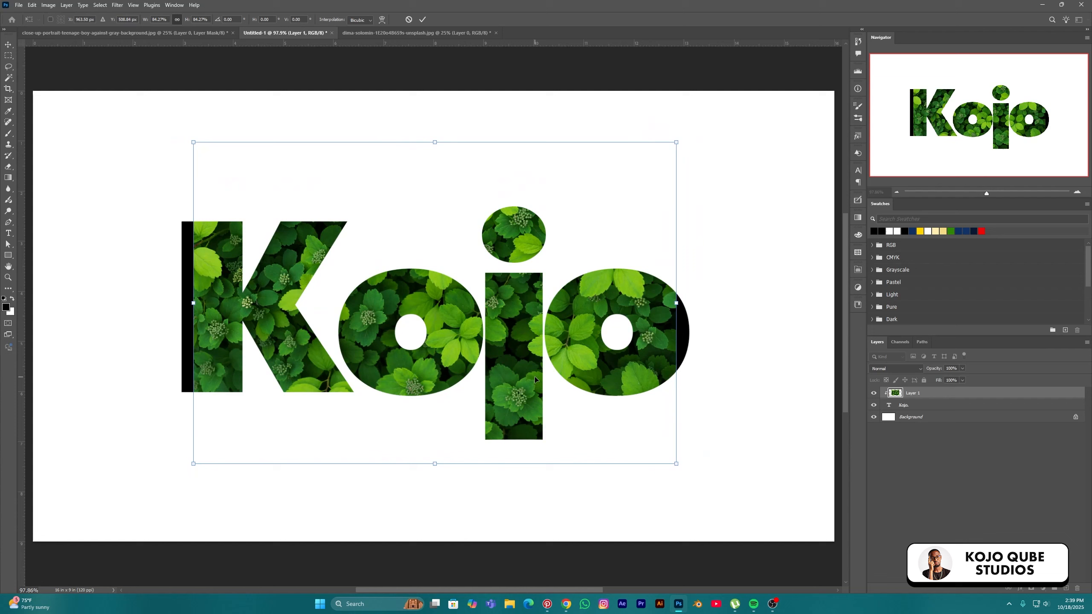
{"action": "key", "text": "Return"}
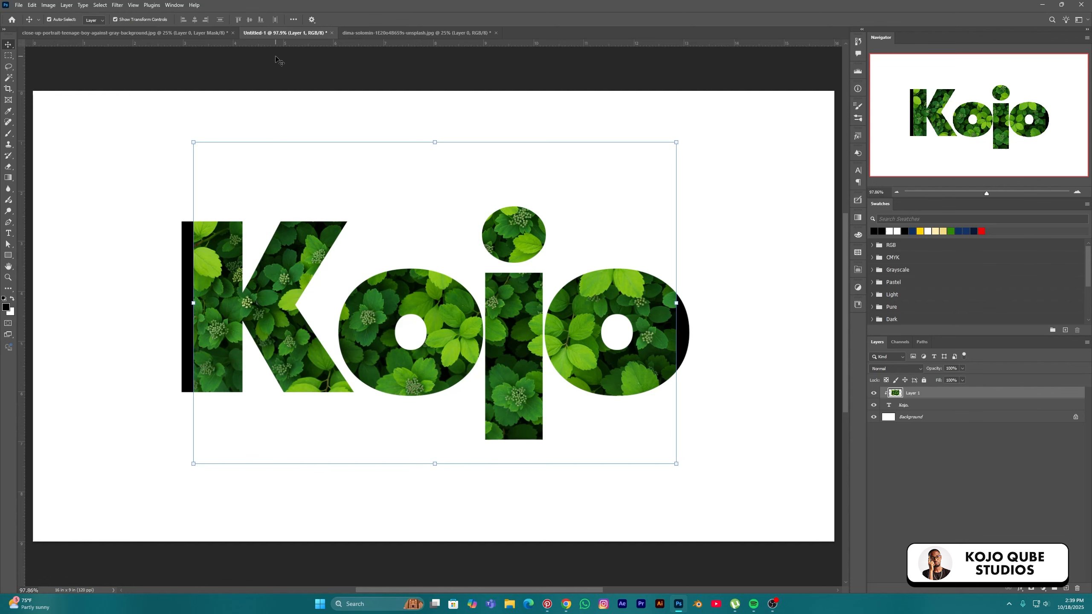
Switch to the grey-background portrait and delete its existing layer mask
{"action": "left_click", "coordinate": [186, 37]}
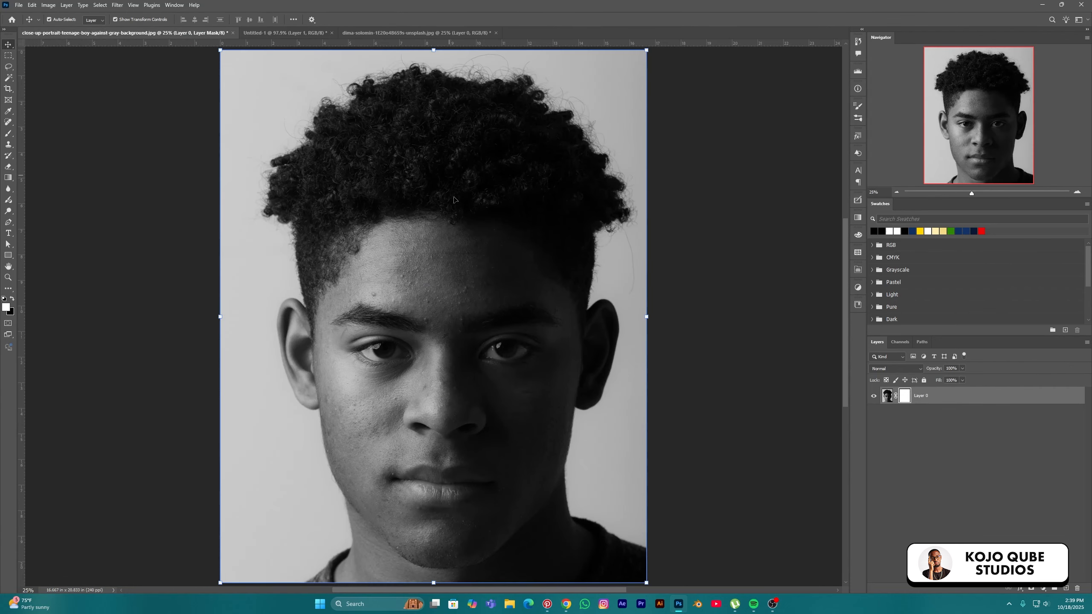
{"action": "right_click", "coordinate": [906, 394]}
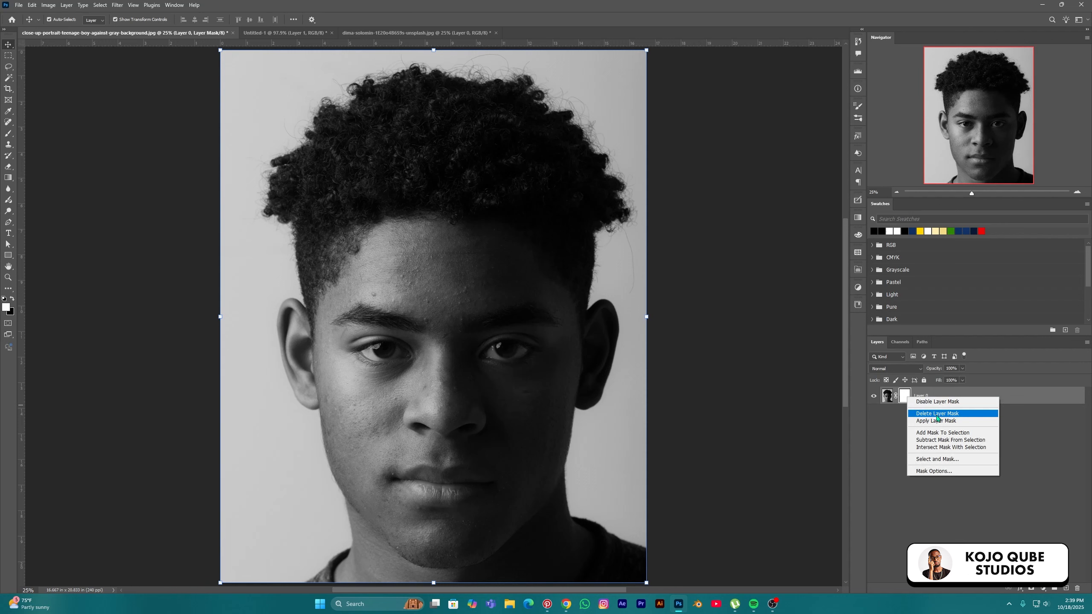
{"action": "left_click", "coordinate": [937, 413]}
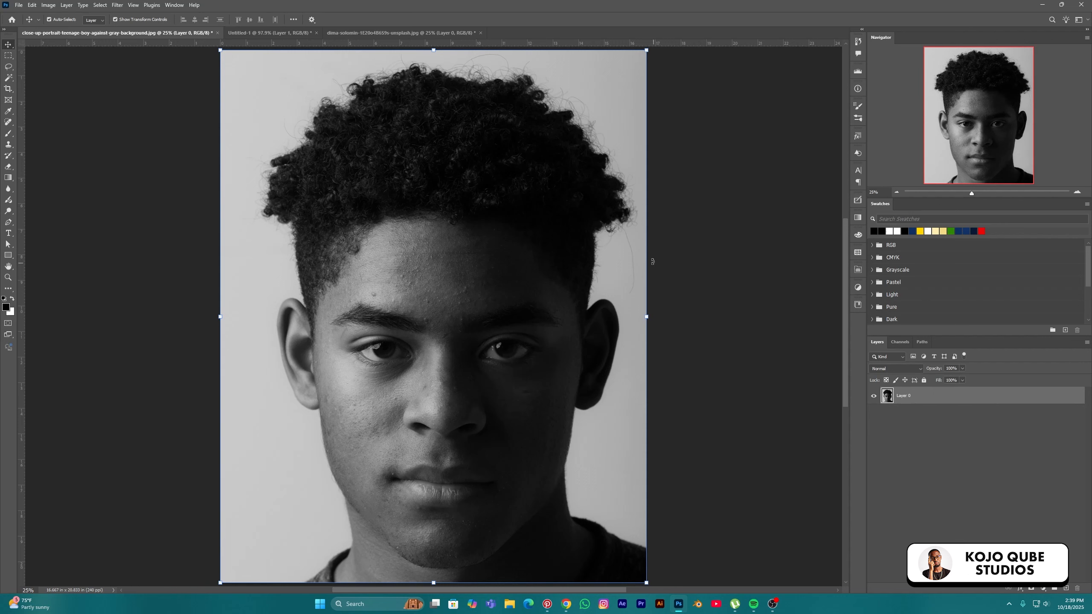
Select the young man automatically using Quick Selection's Select Subject
{"action": "left_click", "coordinate": [9, 79]}
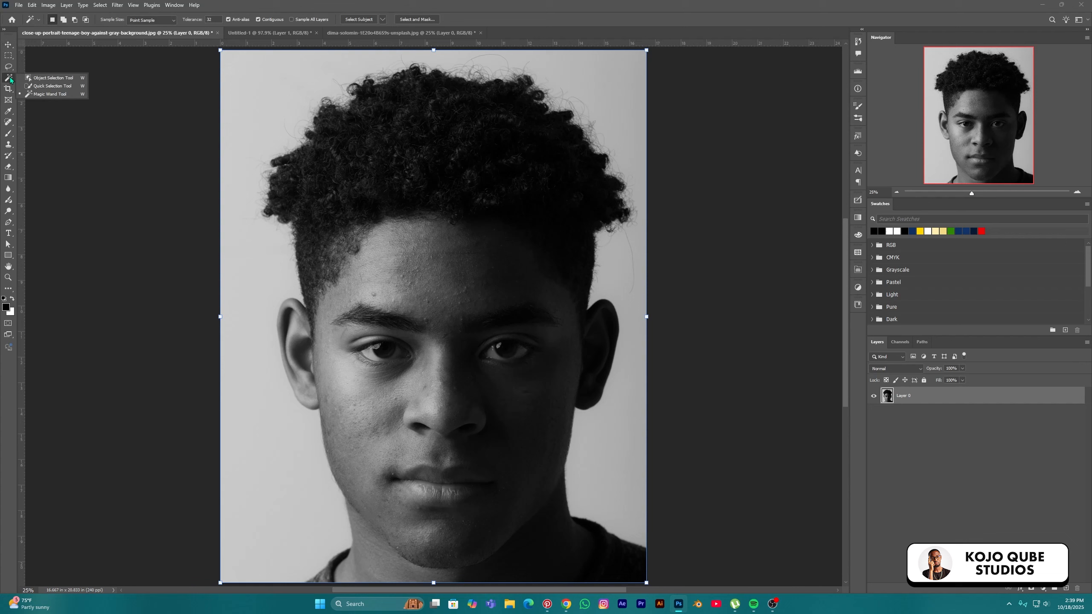
{"action": "left_click", "coordinate": [45, 88]}
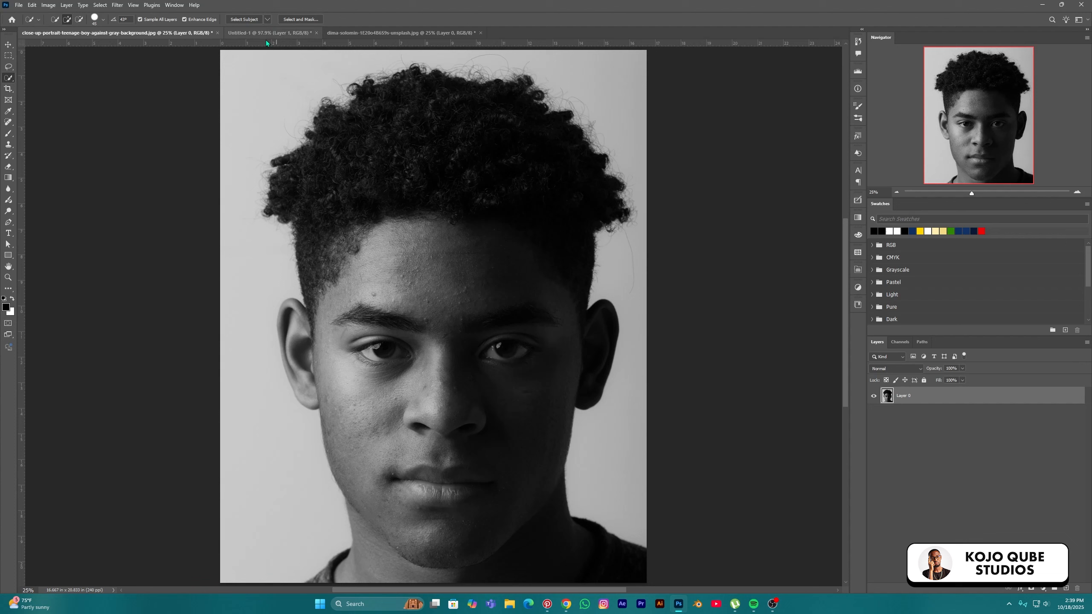
{"action": "left_click", "coordinate": [245, 19]}
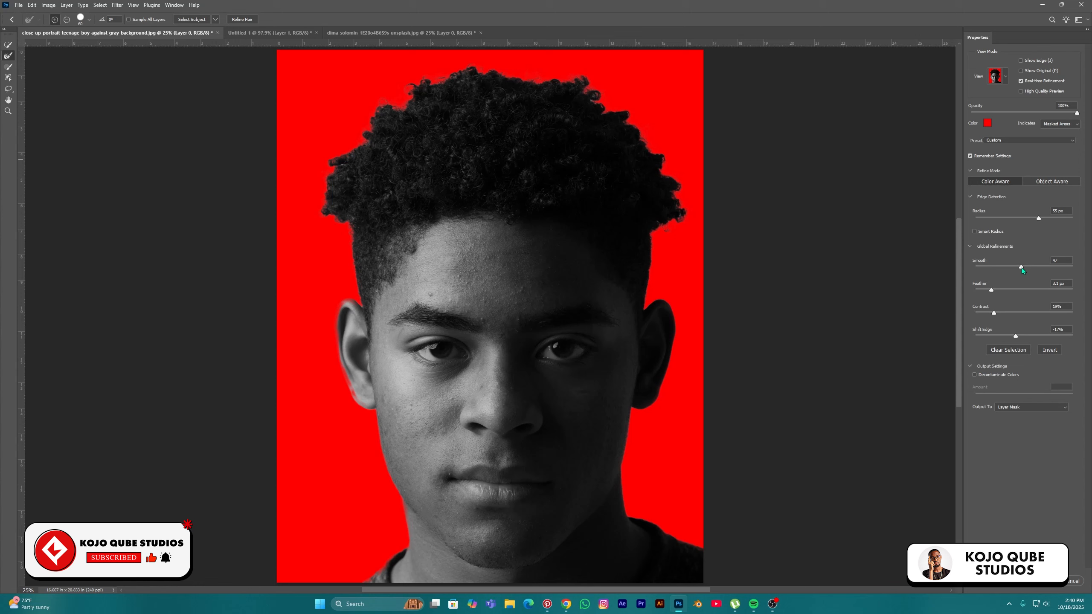
Set Feather to 1.8 px, Shift Edge to -70% and Radius to 4 px
{"action": "left_click_drag", "start_coordinate": [992, 291], "coordinate": [986, 291]}
{"action": "left_click_drag", "start_coordinate": [1016, 338], "coordinate": [998, 338]}
{"action": "key", "text": "Return"}
{"action": "left_click_drag", "start_coordinate": [1026, 224], "coordinate": [990, 232]}
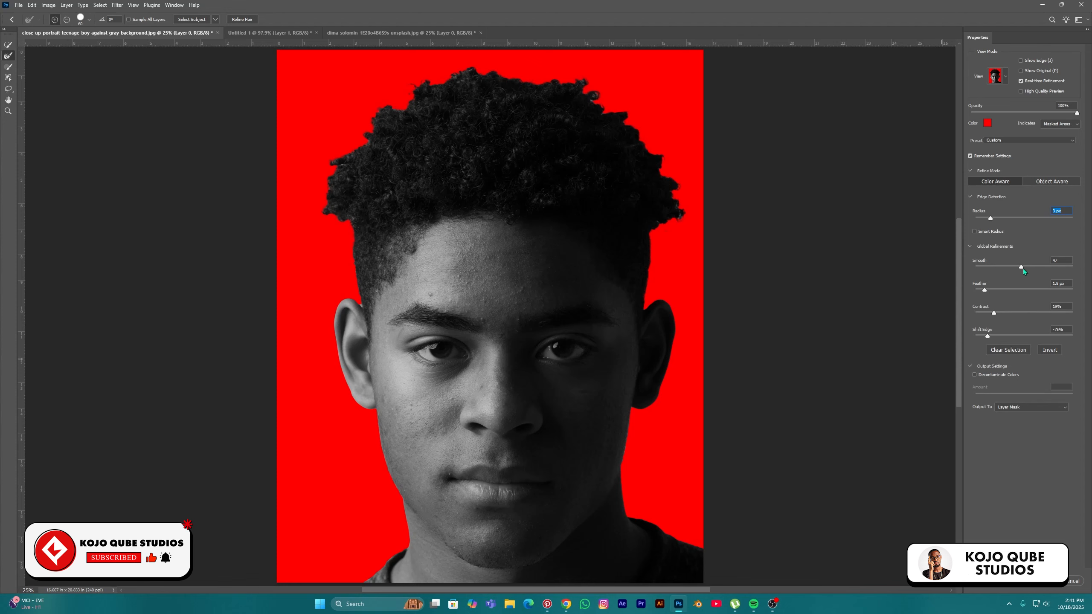
{"action": "left_click_drag", "start_coordinate": [991, 219], "coordinate": [996, 219]}
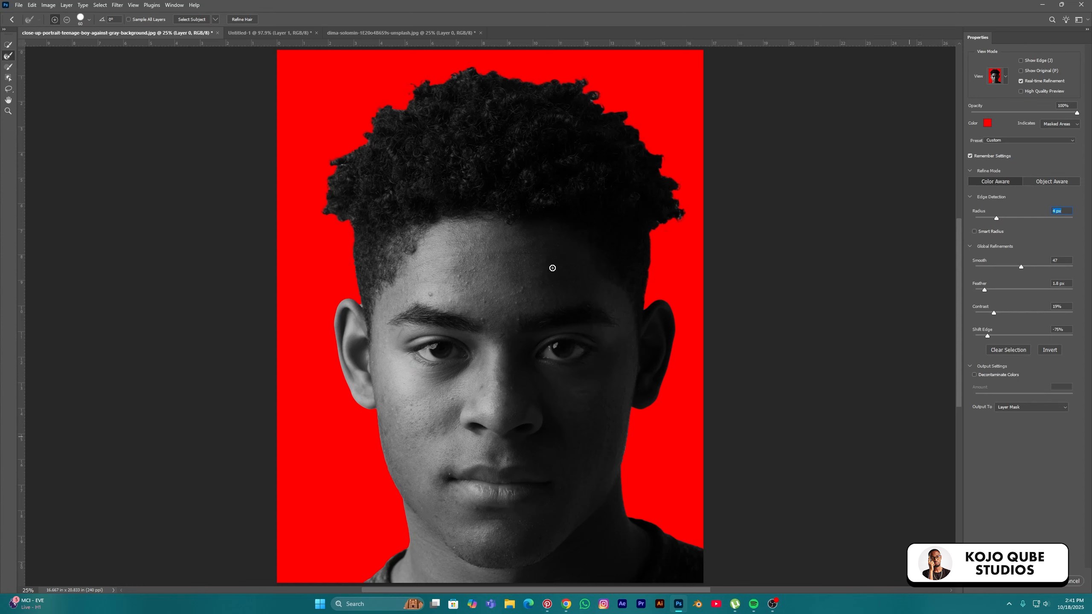
Output the refined selection as a layer mask and apply it
{"action": "left_click", "coordinate": [1029, 411]}
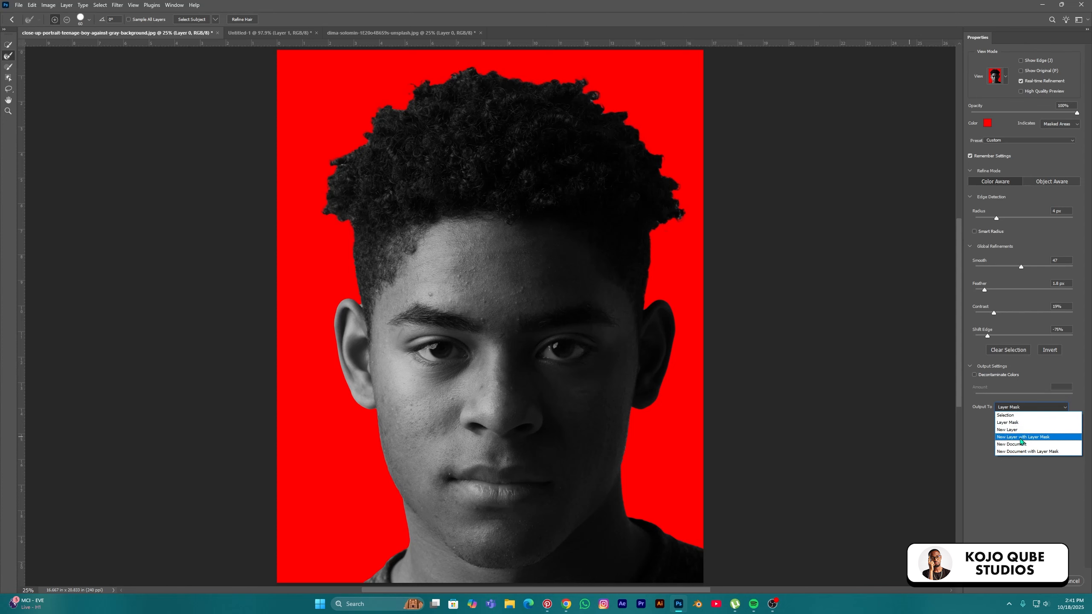
{"action": "left_click", "coordinate": [1010, 423]}
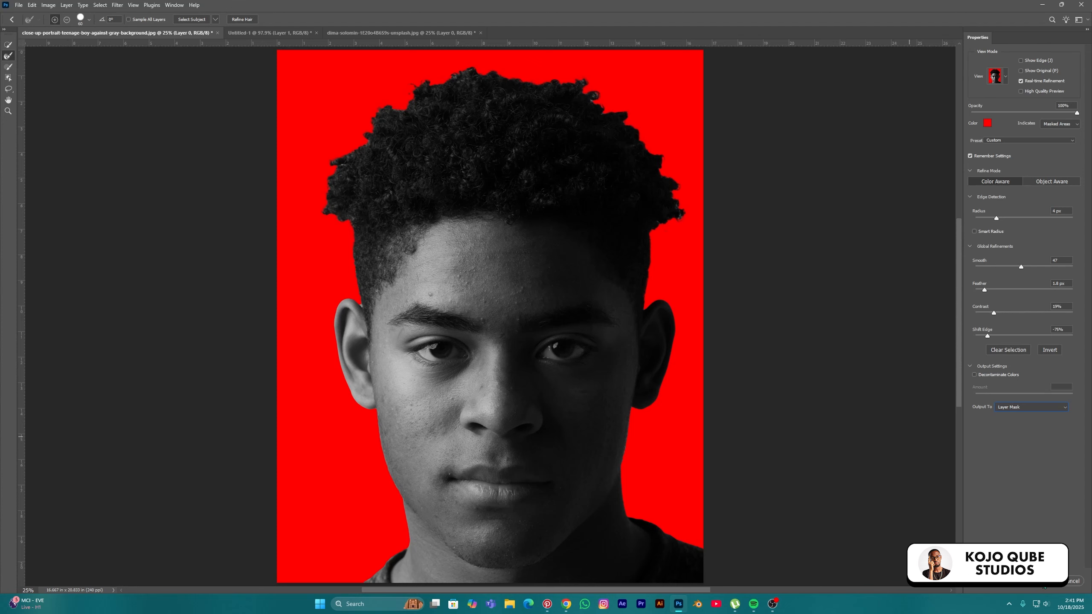
{"action": "left_click", "coordinate": [1043, 580]}
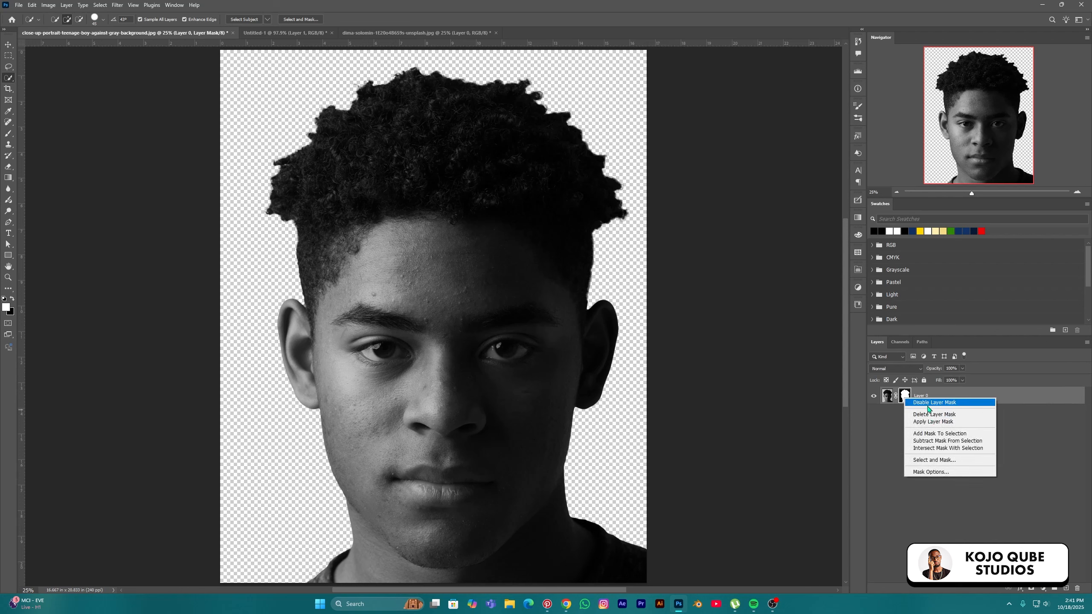
{"action": "left_click", "coordinate": [924, 404]}
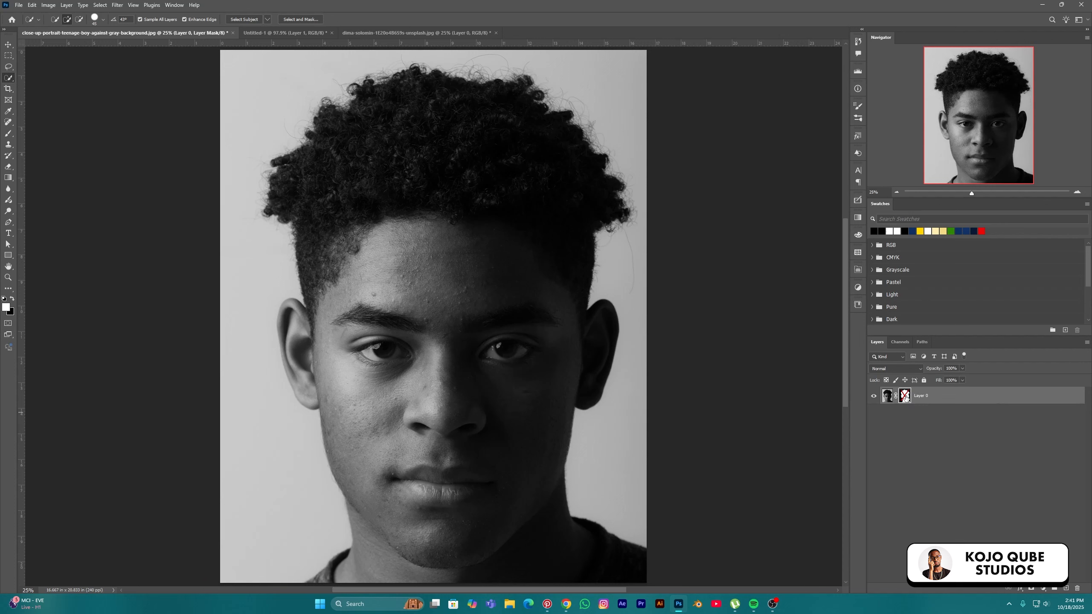
{"action": "right_click", "coordinate": [905, 397]}
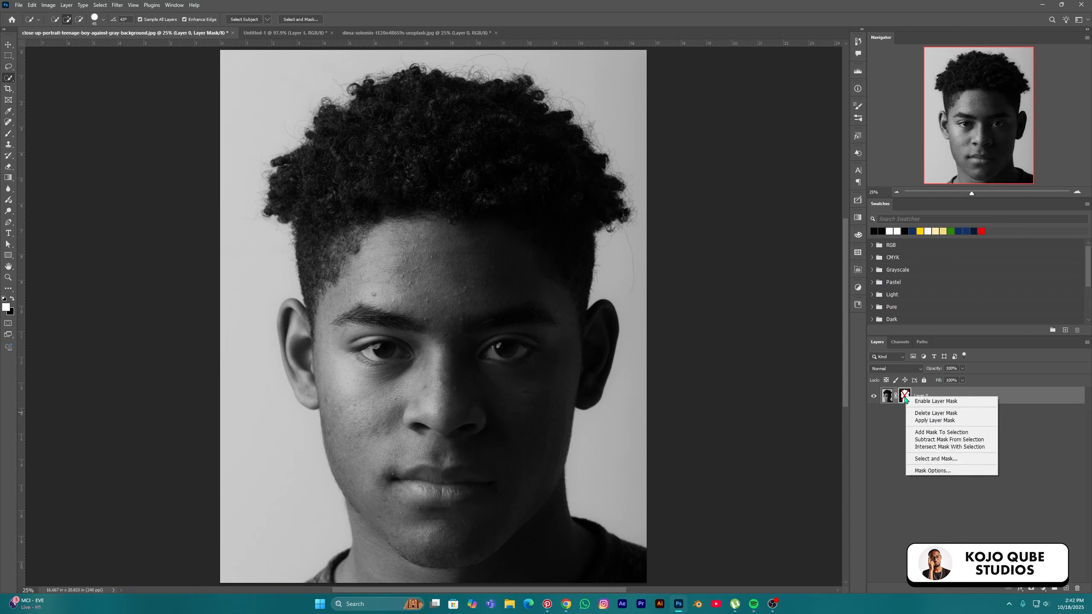
{"action": "left_click", "coordinate": [936, 402]}
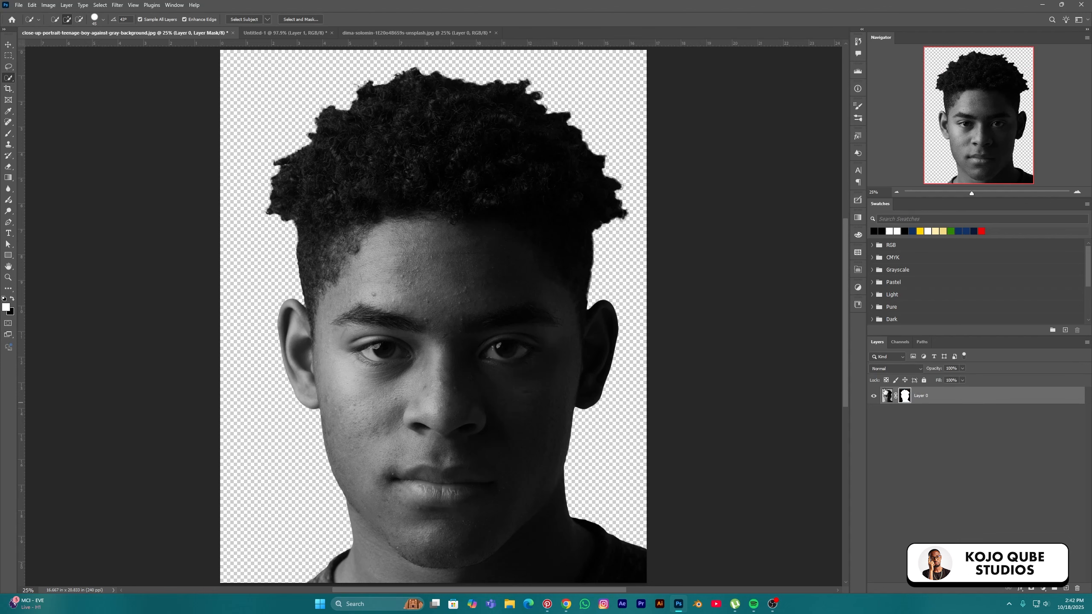
{"action": "left_click", "coordinate": [8, 44]}
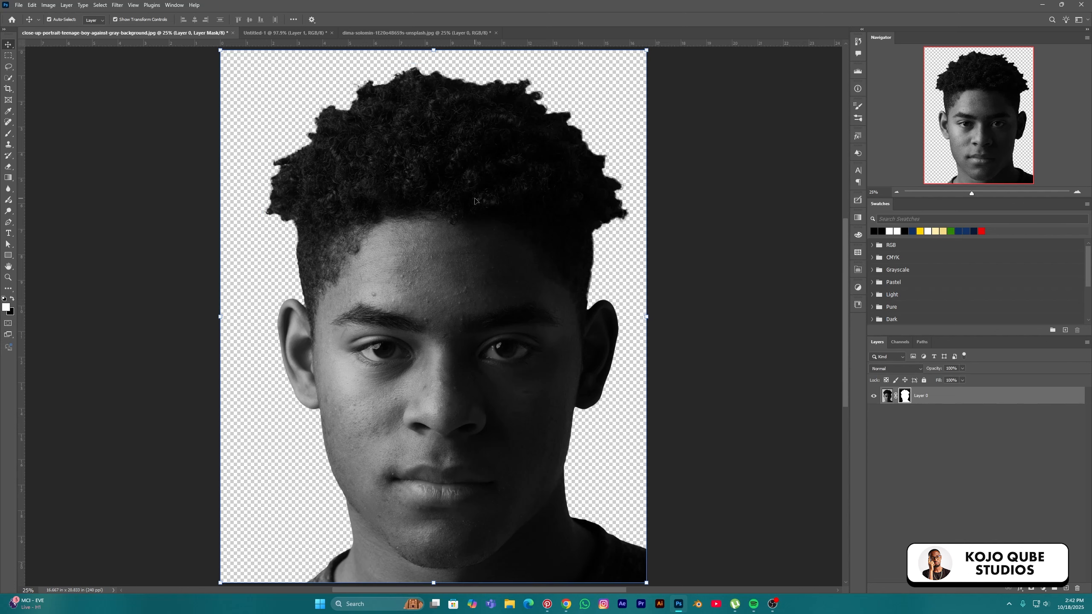
Open the stubble portrait and sunset skyline images, then unlock the portrait's Background as Layer 0
{"action": "left_click", "coordinate": [17, 6]}
{"action": "left_click", "coordinate": [37, 25]}
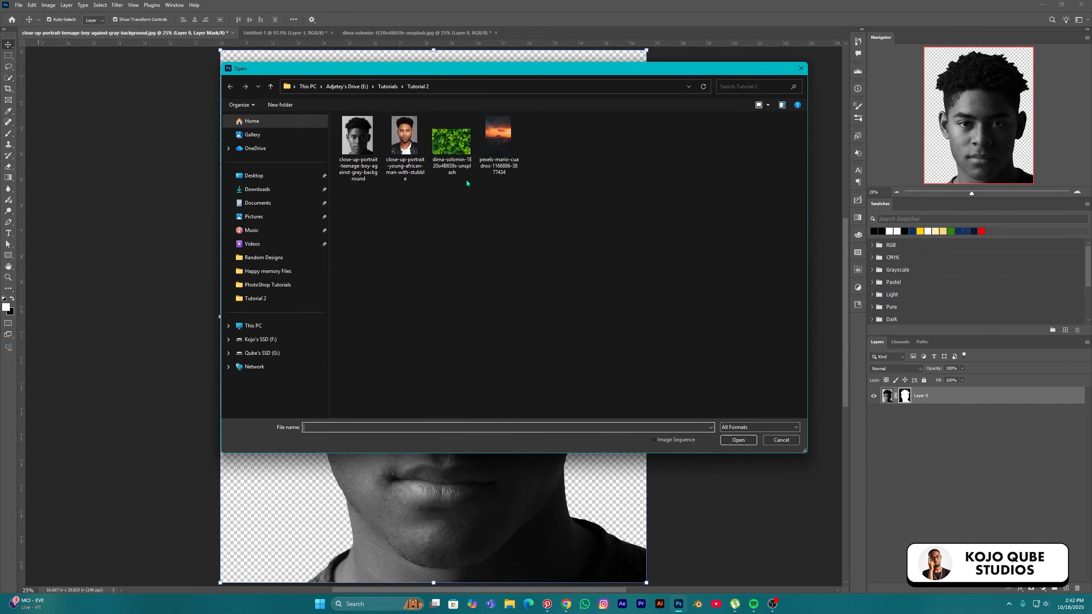
{"action": "left_click", "coordinate": [408, 137]}
{"action": "left_click", "coordinate": [504, 147], "text": "ctrl"}
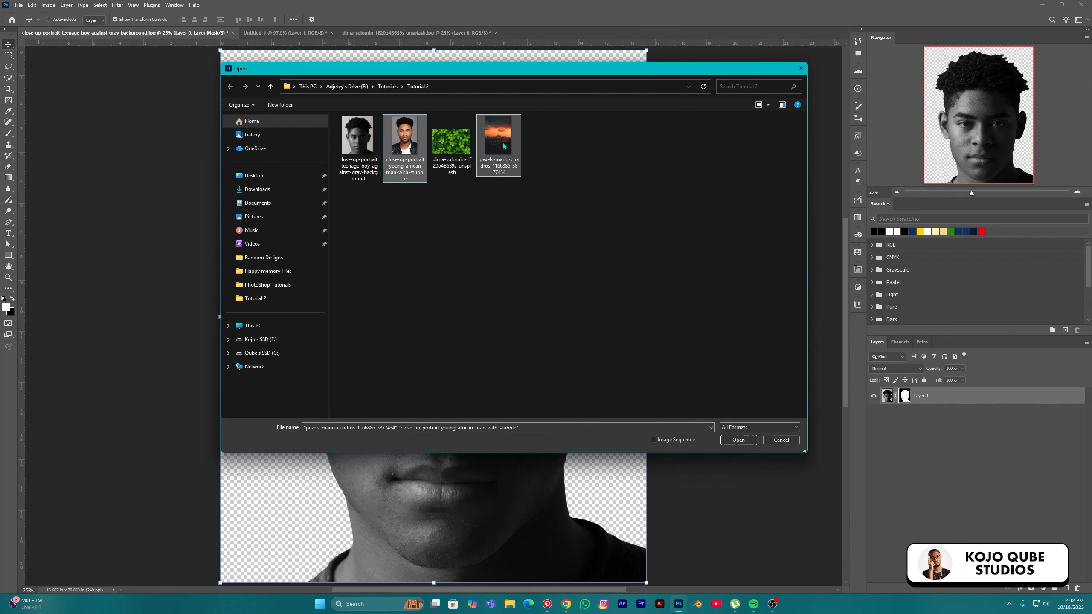
{"action": "left_click", "coordinate": [743, 441]}
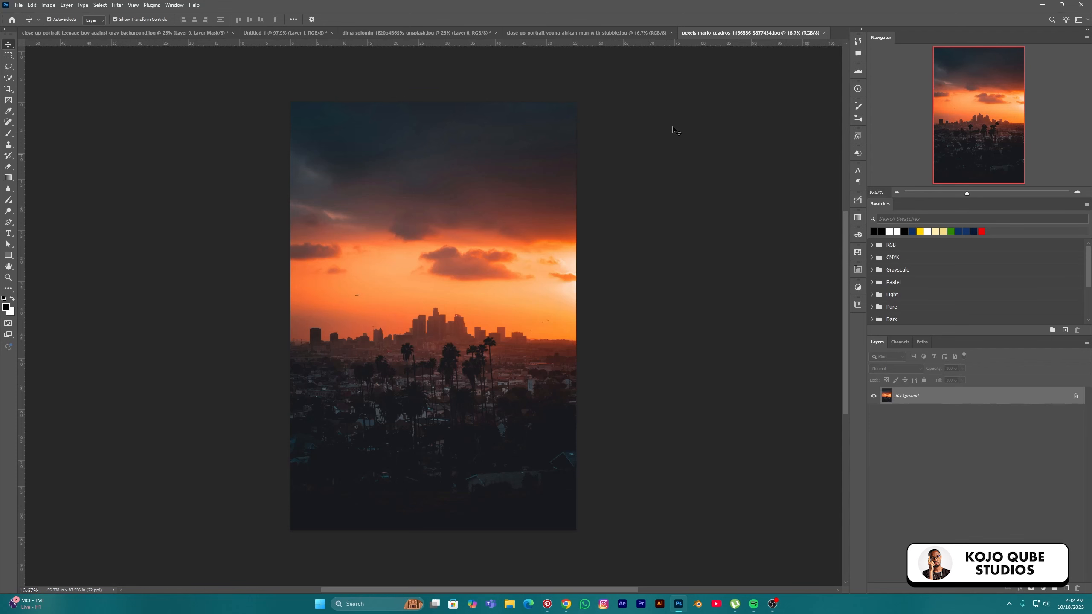
{"action": "left_click", "coordinate": [630, 33]}
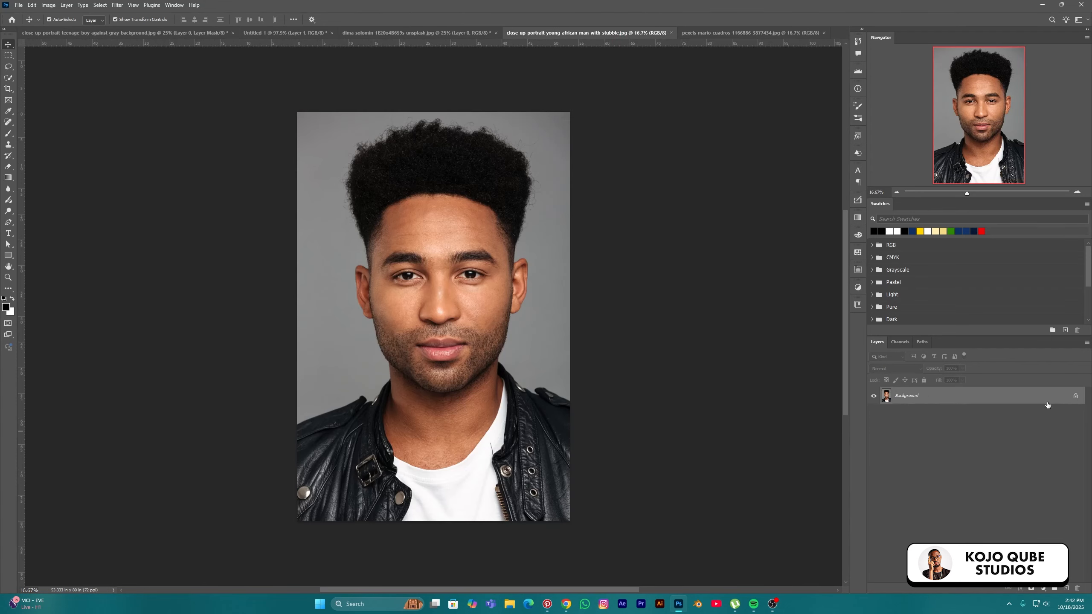
{"action": "left_click", "coordinate": [1075, 398]}
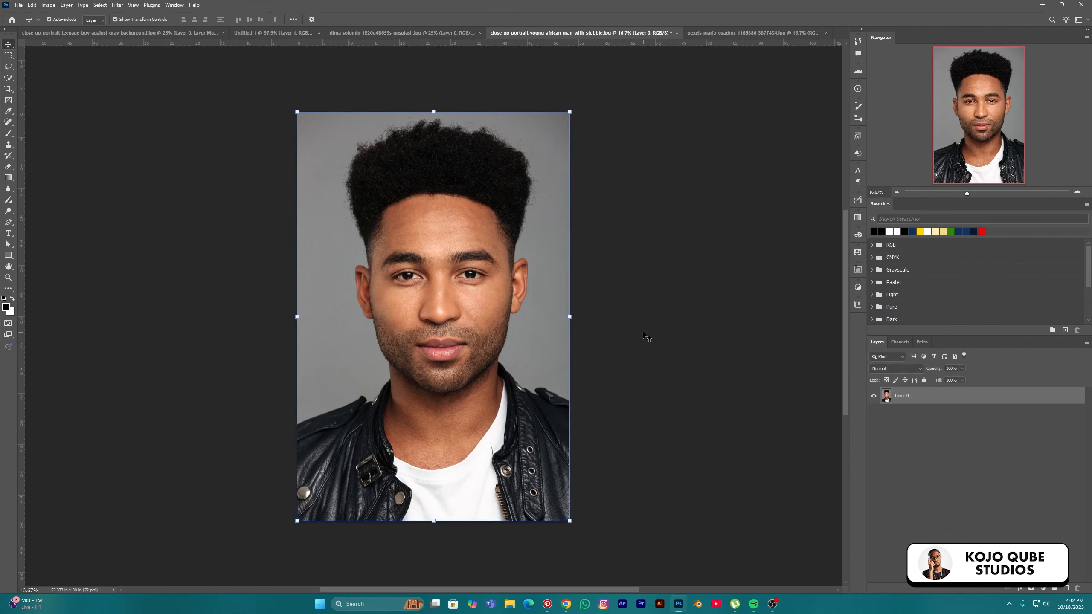
Select the man with Select Subject and output the Select and Mask result as a layer mask
{"action": "left_click", "coordinate": [9, 80]}
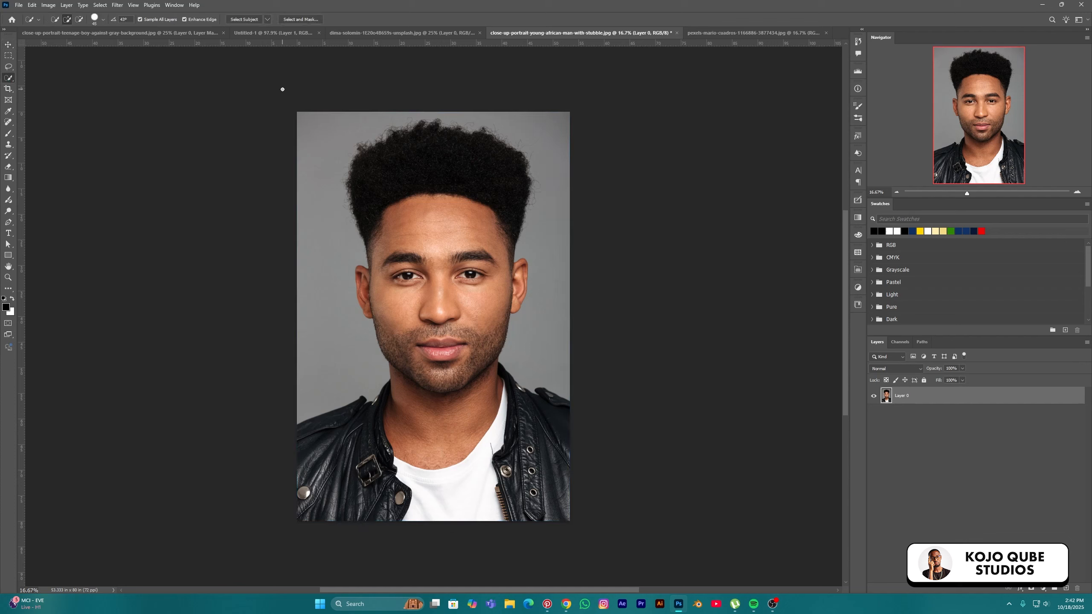
{"action": "left_click", "coordinate": [244, 19]}
{"action": "left_click", "coordinate": [296, 24]}
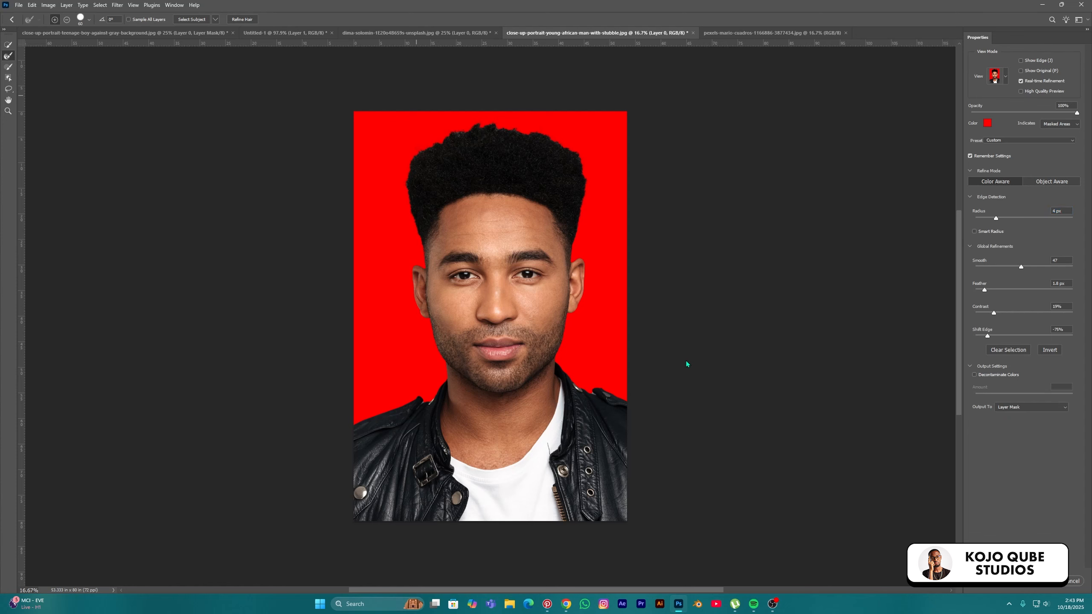
{"action": "key", "text": "Return"}
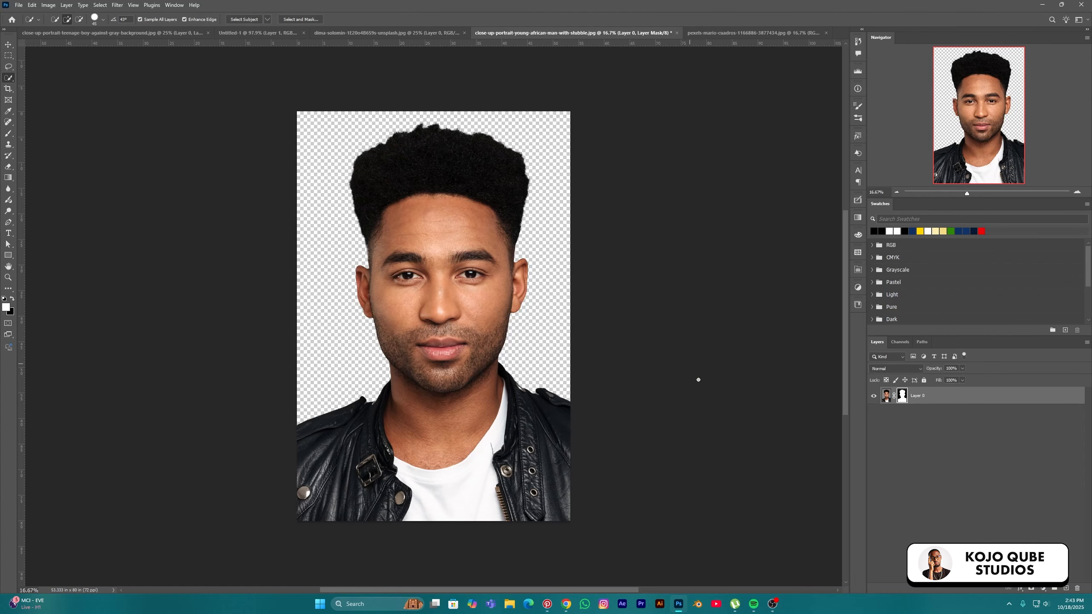
{"action": "left_click", "coordinate": [8, 45]}
{"action": "left_click_drag", "start_coordinate": [444, 296], "coordinate": [480, 296]}
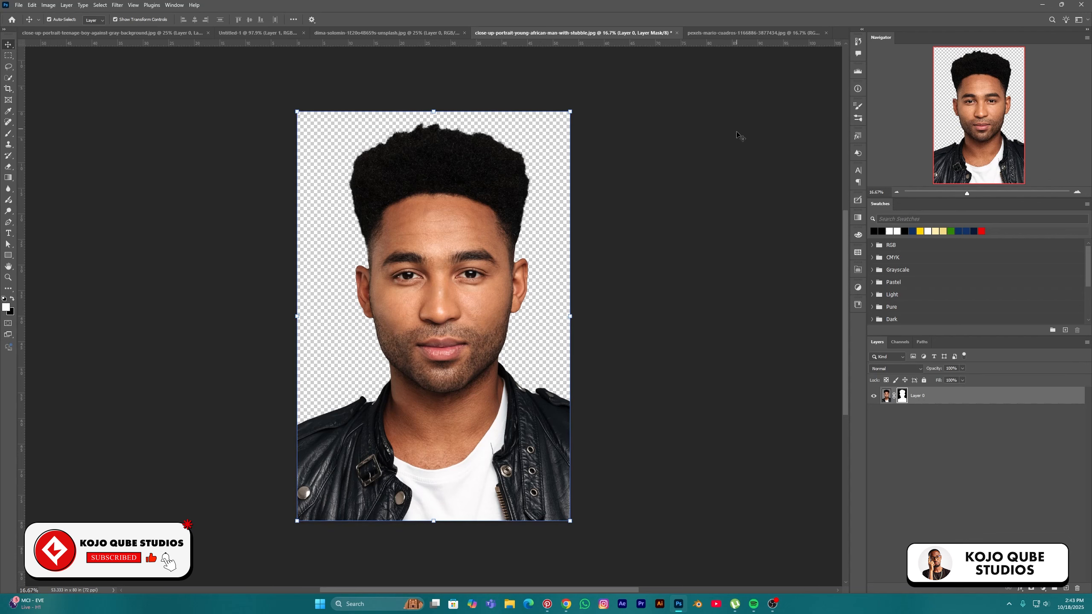
Unlock the sunset skyline photo and drag it into the portrait document as Layer 1
{"action": "left_click", "coordinate": [749, 33]}
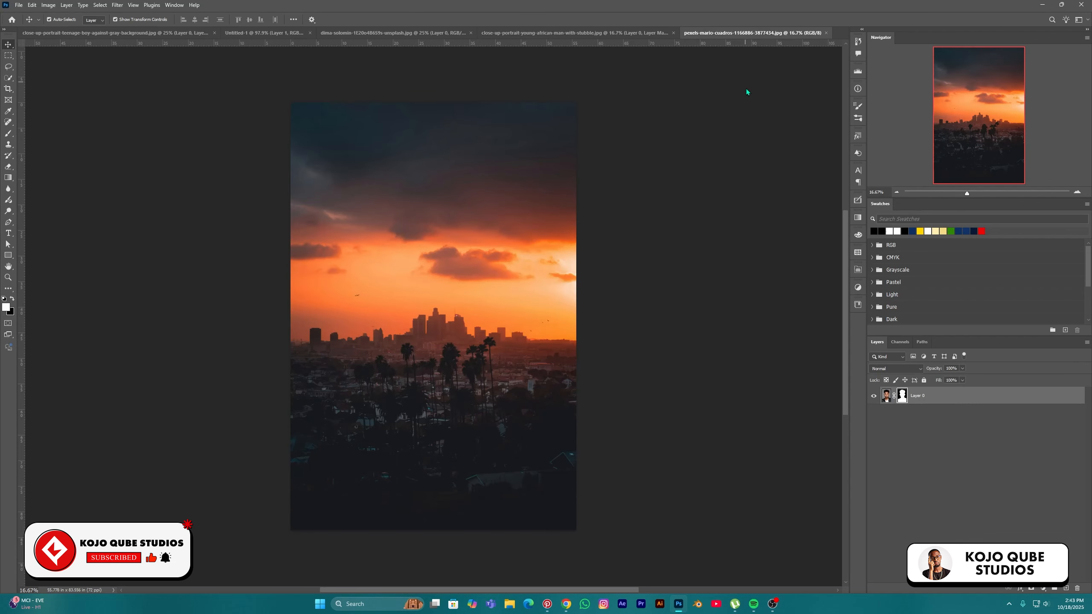
{"action": "left_click", "coordinate": [1077, 395]}
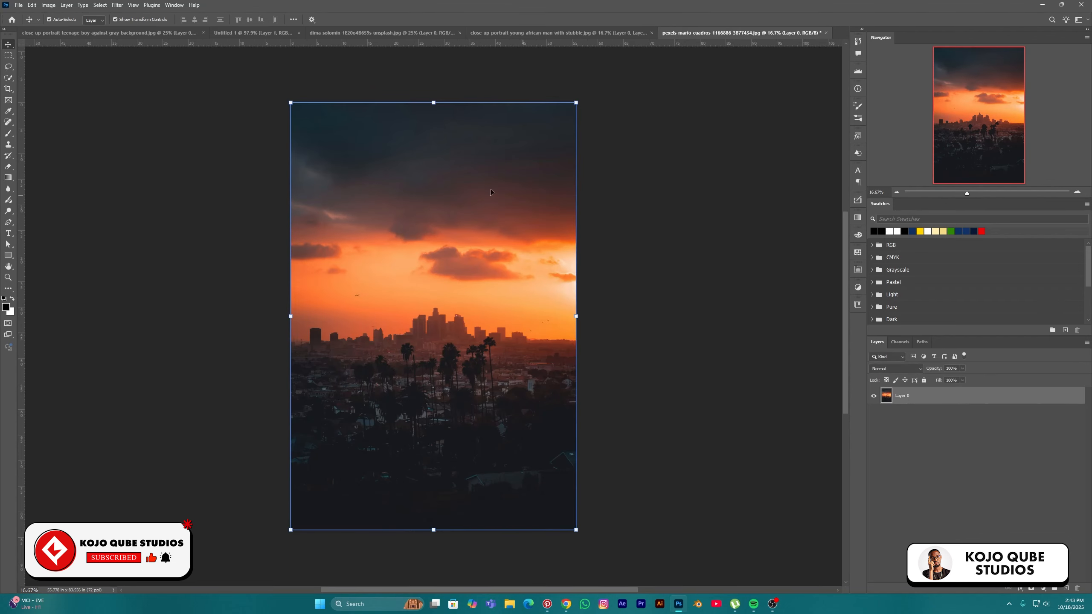
{"action": "left_click_drag", "start_coordinate": [490, 189], "coordinate": [453, 298]}
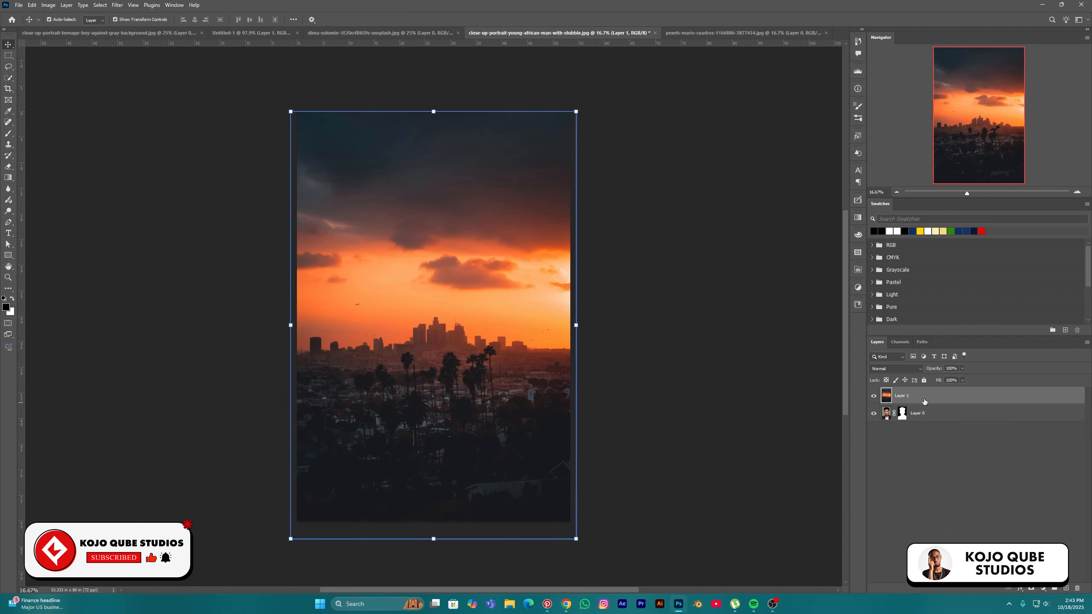
{"action": "left_click_drag", "start_coordinate": [507, 353], "coordinate": [508, 344]}
{"action": "left_click_drag", "start_coordinate": [921, 396], "coordinate": [932, 413]}
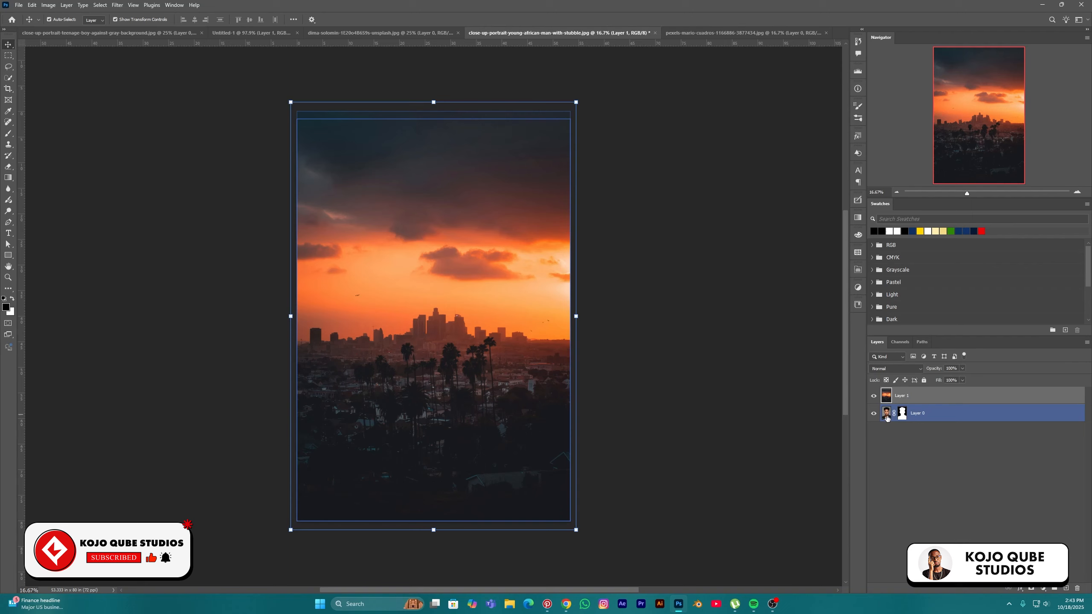
{"action": "mouse_move", "coordinate": [917, 422]}
{"action": "left_mouse_down"}
{"action": "mouse_move", "coordinate": [899, 408]}
{"action": "mouse_move", "coordinate": [932, 418]}
{"action": "mouse_move", "coordinate": [925, 406]}
{"action": "left_mouse_up"}
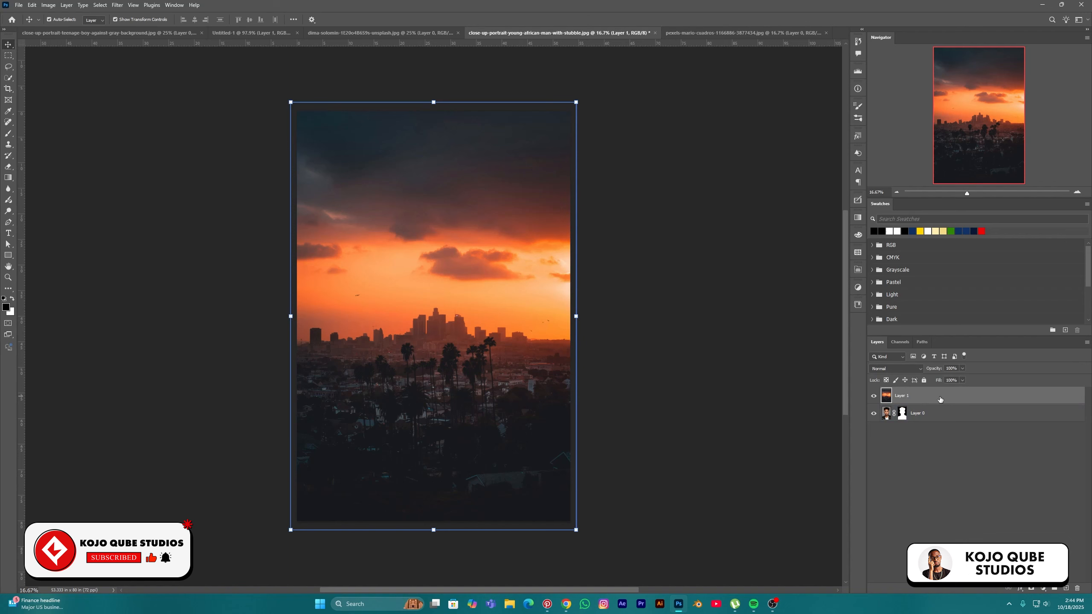
Clip the sunset skyline layer to the man's silhouette and give it a white layer mask
{"action": "right_click", "coordinate": [940, 399]}
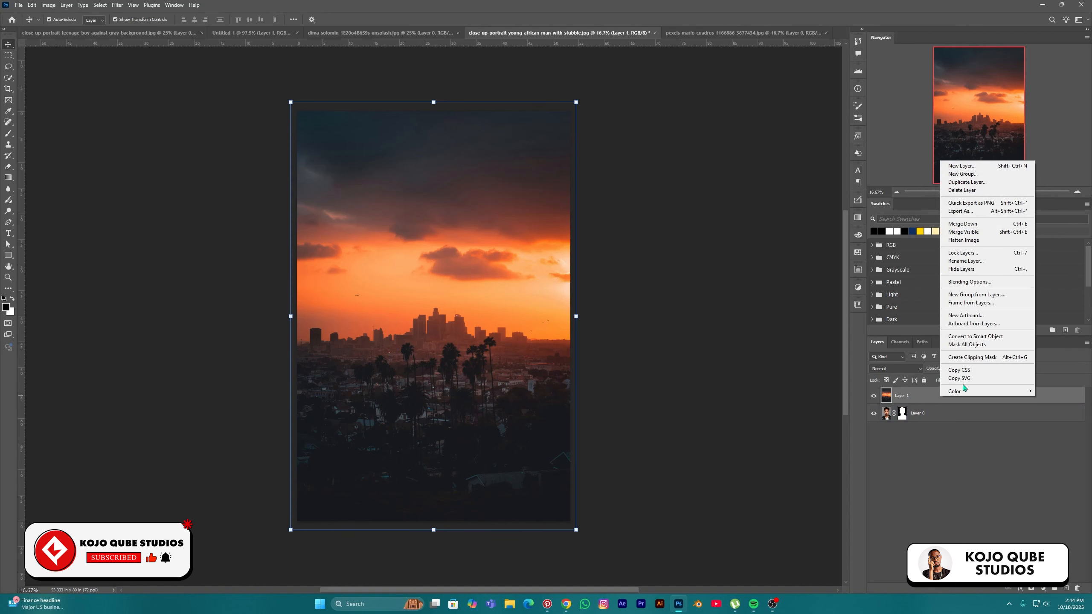
{"action": "left_click", "coordinate": [969, 357]}
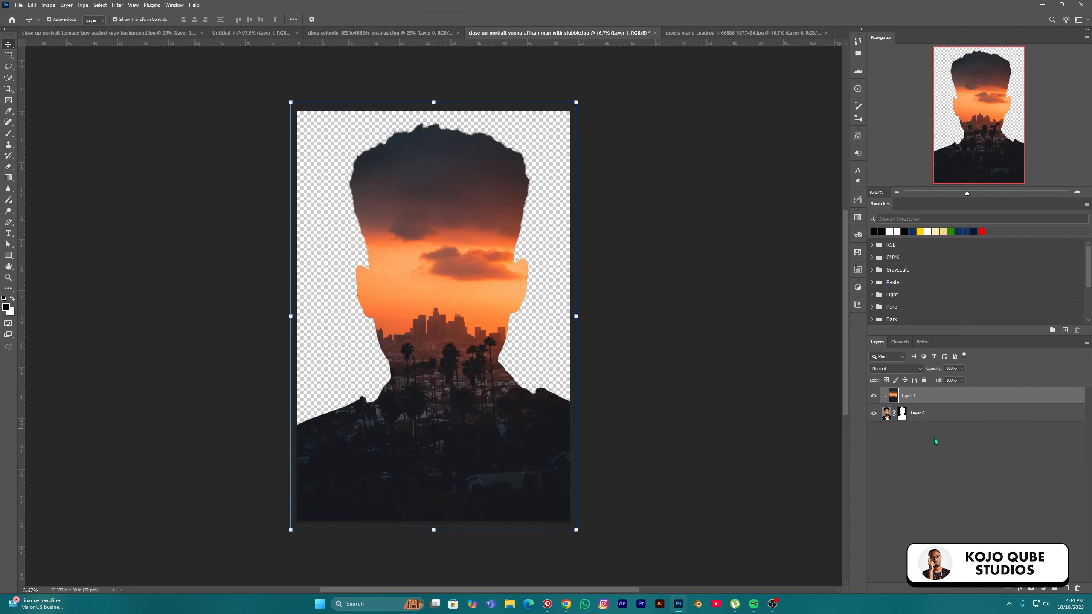
{"action": "left_click", "coordinate": [1032, 590]}
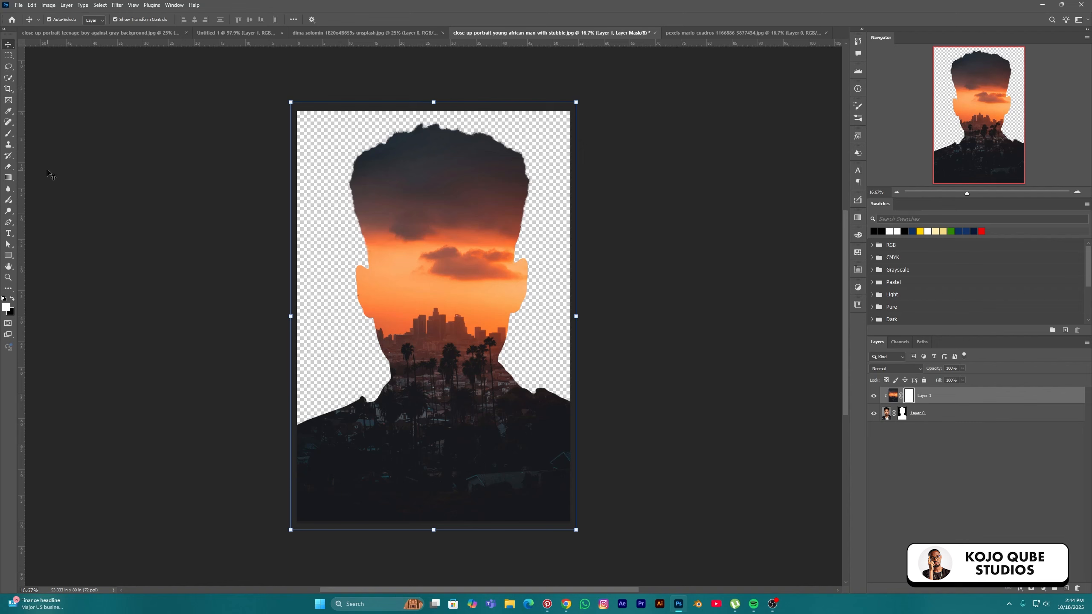
{"action": "left_click", "coordinate": [8, 133]}
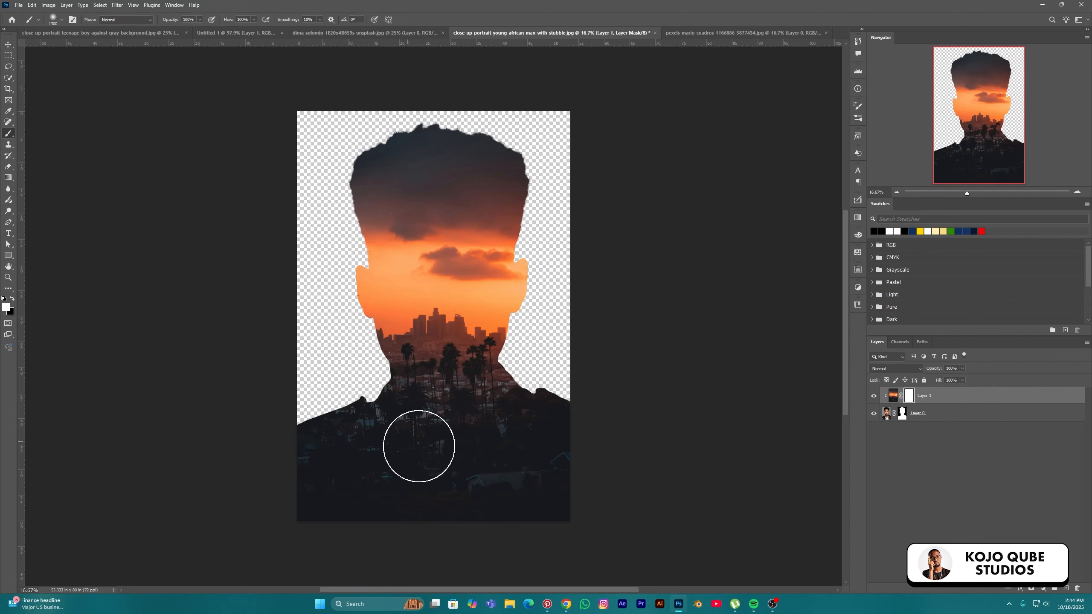
{"action": "key", "text": "bracketright"}
{"action": "key", "text": "bracketright"}
{"action": "key", "text": "bracketright"}
{"action": "key", "text": "bracketright"}
{"action": "key", "text": "bracketright"}
{"action": "key", "text": "bracketright"}
{"action": "key", "text": "bracketright"}
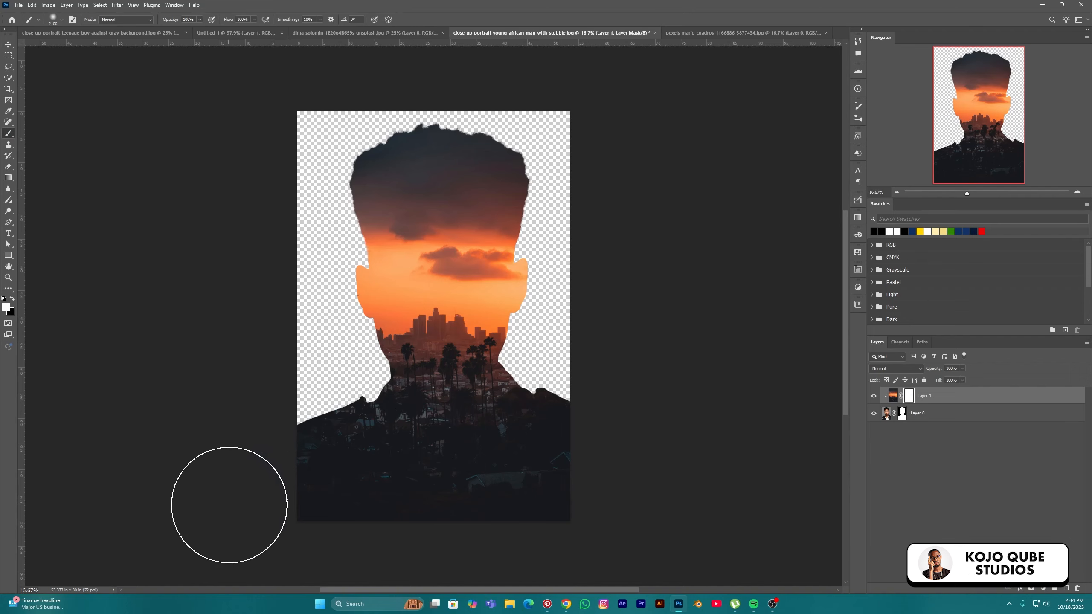
{"action": "left_click", "coordinate": [12, 299]}
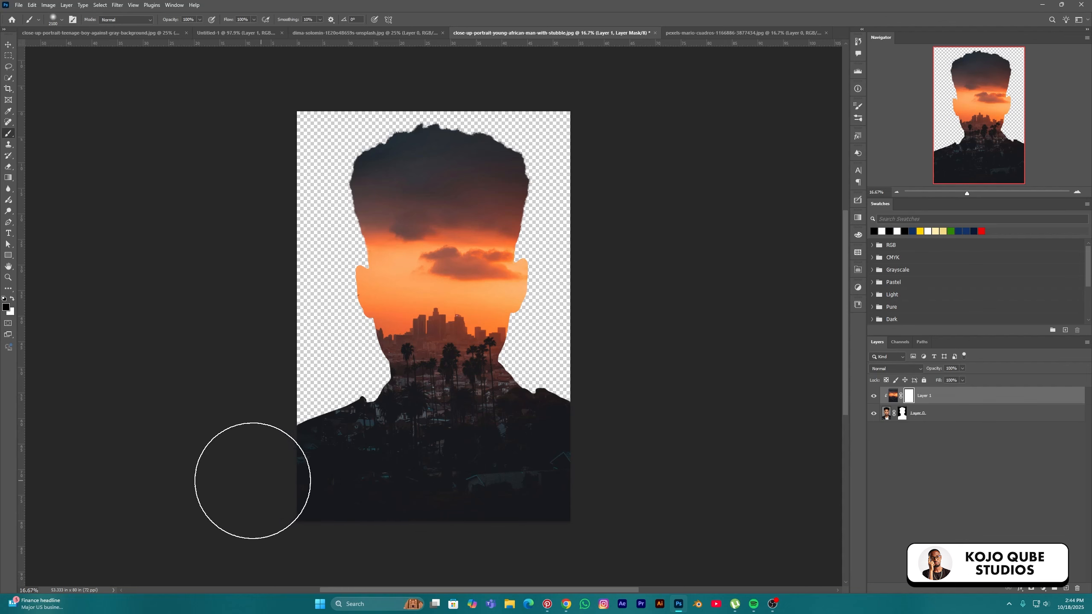
{"action": "mouse_move", "coordinate": [275, 482]}
{"action": "left_mouse_down"}
{"action": "mouse_move", "coordinate": [627, 500]}
{"action": "mouse_move", "coordinate": [361, 457]}
{"action": "mouse_move", "coordinate": [244, 457]}
{"action": "mouse_move", "coordinate": [592, 434]}
{"action": "mouse_move", "coordinate": [454, 389]}
{"action": "mouse_move", "coordinate": [243, 349]}
{"action": "mouse_move", "coordinate": [565, 347]}
{"action": "mouse_move", "coordinate": [516, 327]}
{"action": "mouse_move", "coordinate": [269, 307]}
{"action": "mouse_move", "coordinate": [537, 312]}
{"action": "mouse_move", "coordinate": [549, 288]}
{"action": "mouse_move", "coordinate": [420, 279]}
{"action": "mouse_move", "coordinate": [352, 301]}
{"action": "left_mouse_up"}
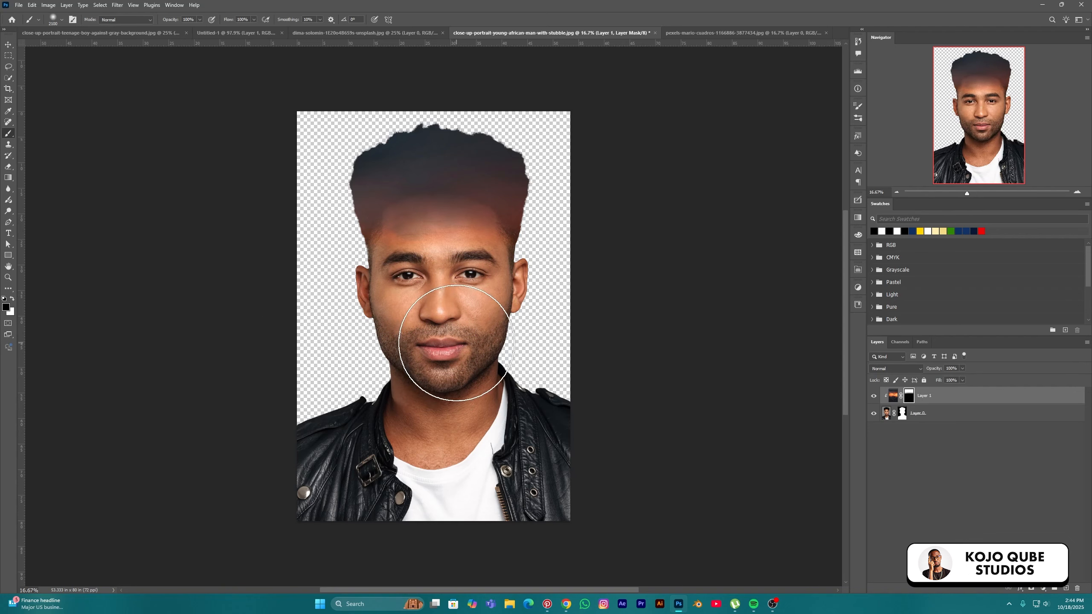
{"action": "key", "text": "bracketleft"}
{"action": "key", "text": "bracketleft"}
{"action": "key", "text": "bracketleft"}
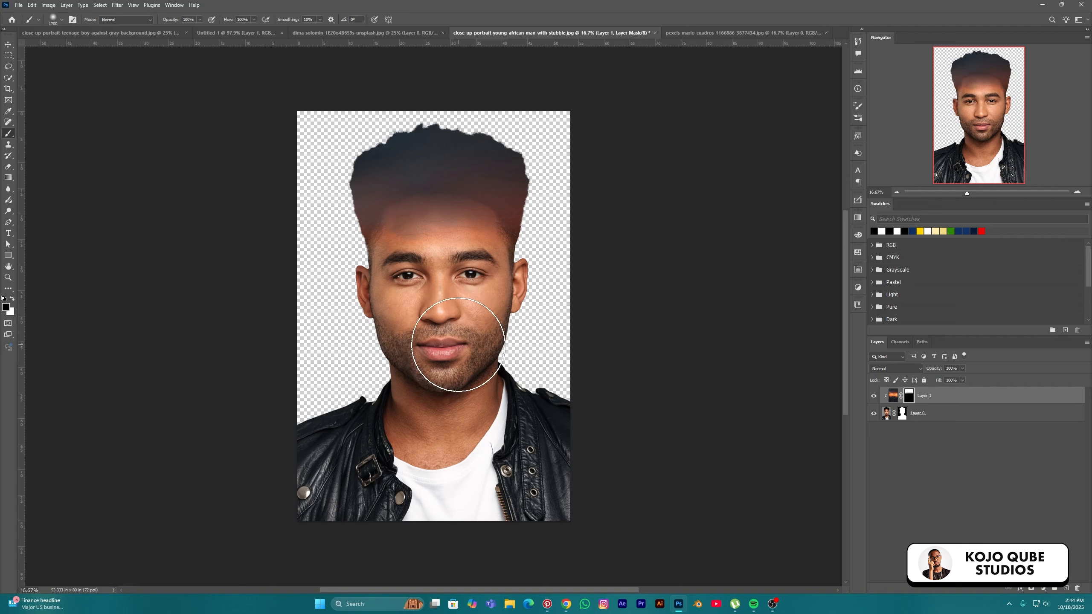
{"action": "key", "text": "bracketleft"}
{"action": "key", "text": "bracketleft"}
{"action": "key", "text": "bracketleft"}
{"action": "key", "text": "bracketleft"}
{"action": "key", "text": "bracketleft"}
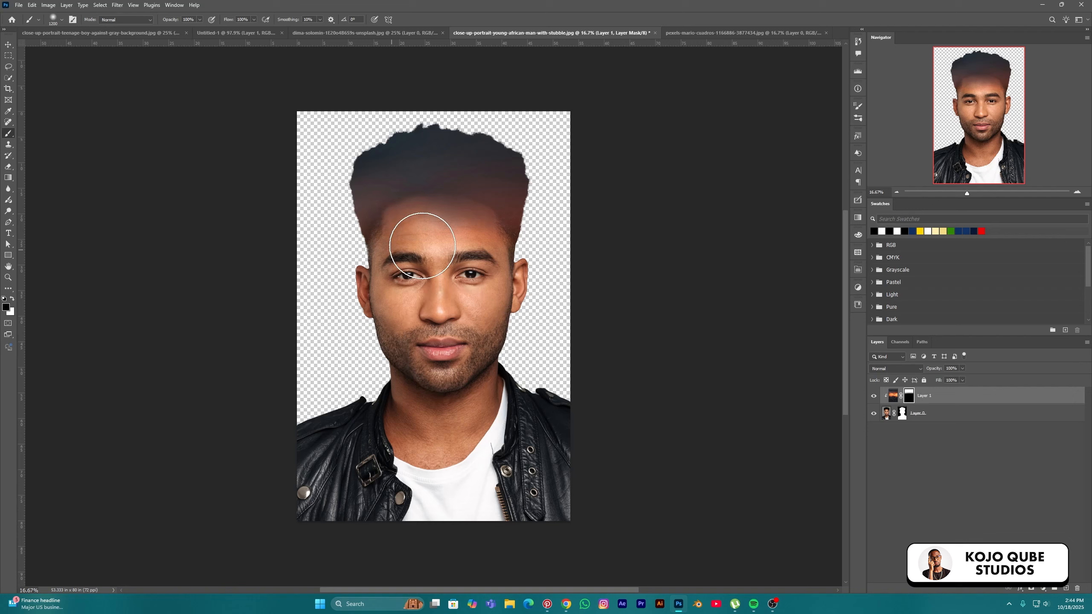
{"action": "mouse_move", "coordinate": [423, 246]}
{"action": "left_mouse_down"}
{"action": "mouse_move", "coordinate": [462, 234]}
{"action": "mouse_move", "coordinate": [491, 254]}
{"action": "mouse_move", "coordinate": [402, 242]}
{"action": "mouse_move", "coordinate": [379, 253]}
{"action": "mouse_move", "coordinate": [393, 282]}
{"action": "left_mouse_up"}
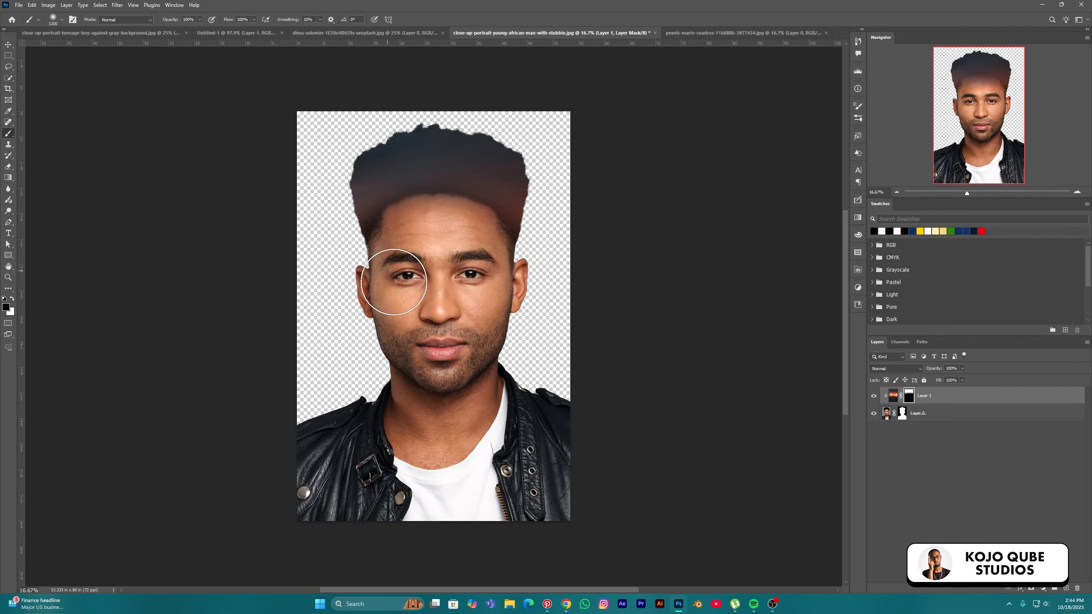
{"action": "key", "text": "ctrl+z"}
{"action": "key", "text": "ctrl+BackSpace"}
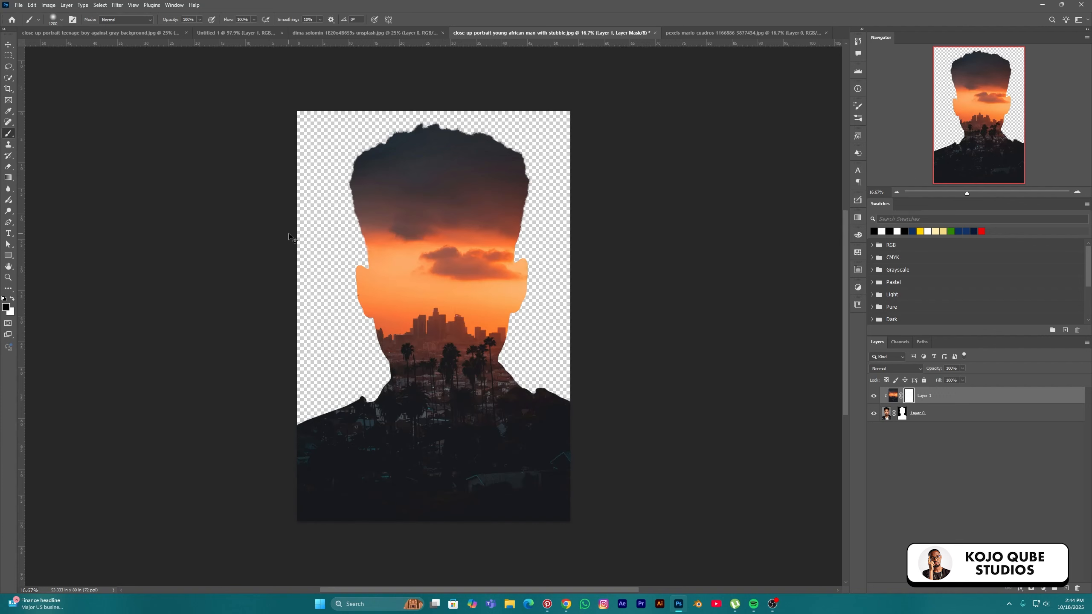
{"action": "left_click", "coordinate": [8, 45]}
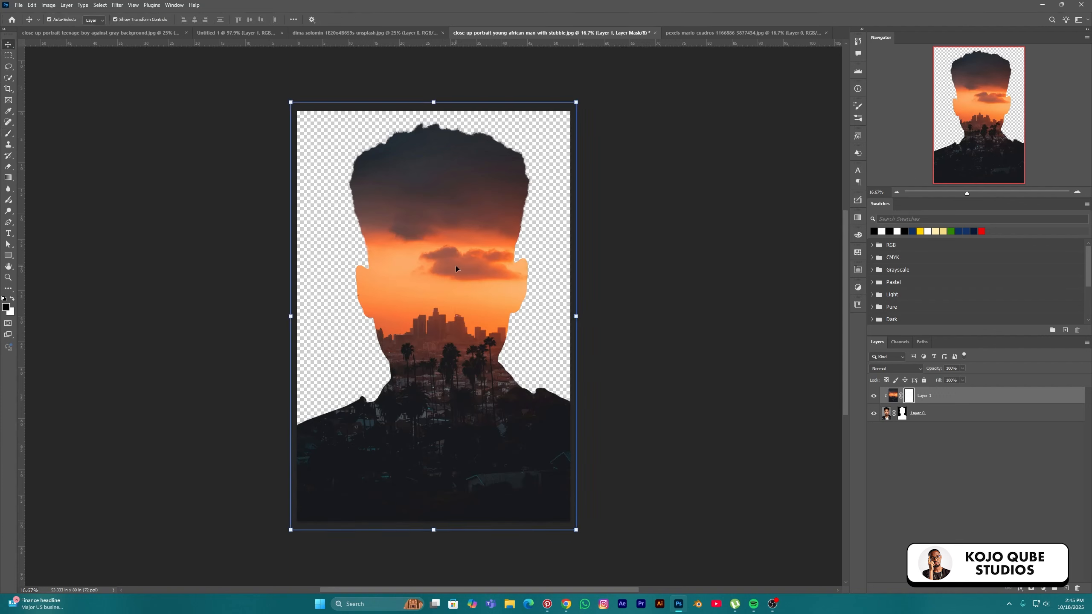
Move the skyline up into the hair and paint its mask black with a large brush to reveal the face
{"action": "left_click_drag", "start_coordinate": [465, 302], "coordinate": [451, 260]}
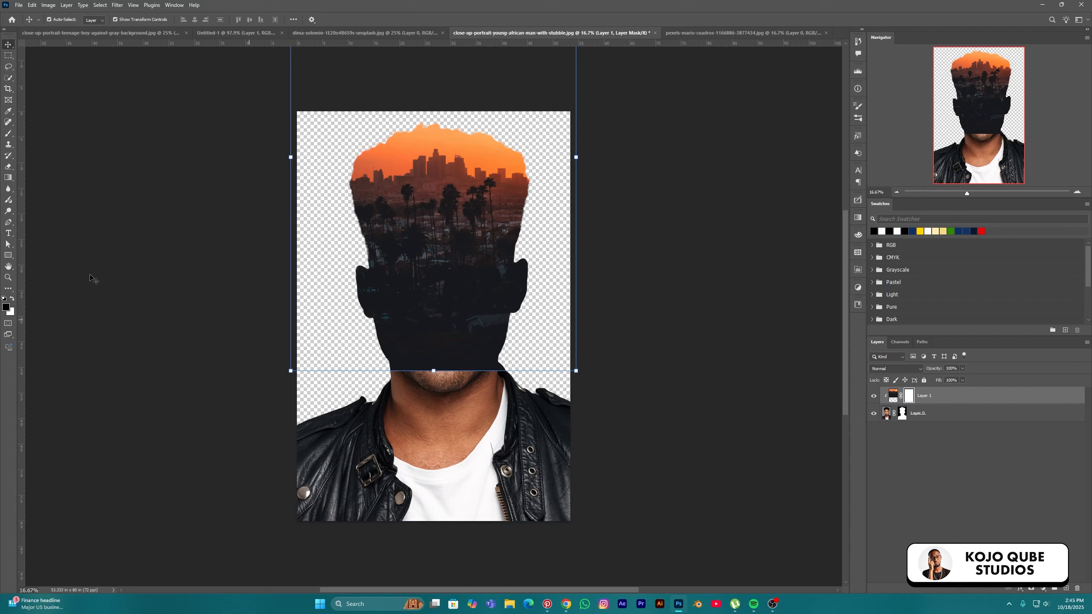
{"action": "left_click", "coordinate": [7, 136]}
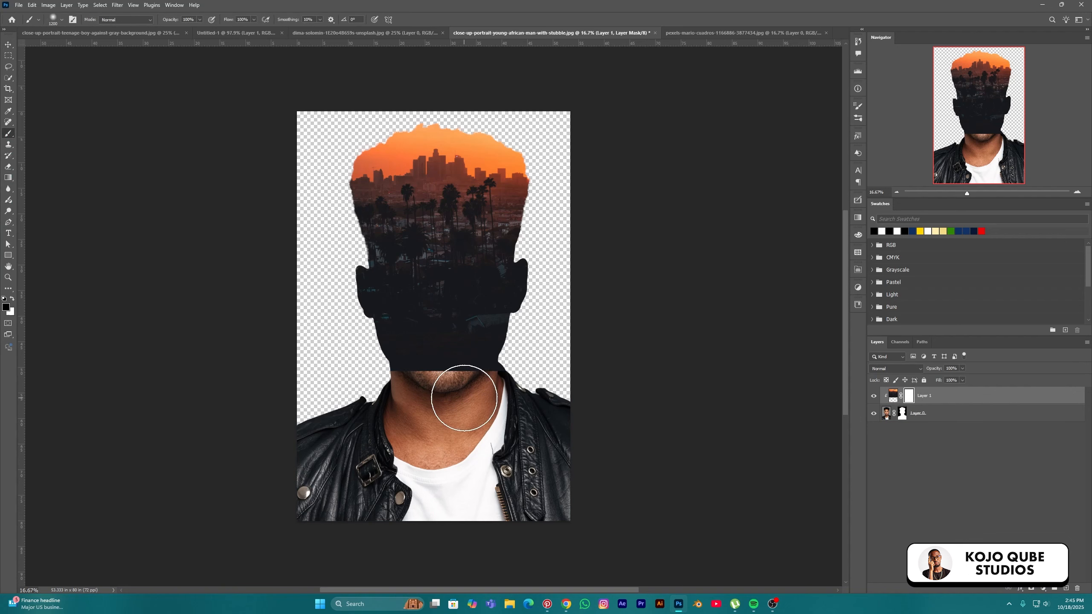
{"action": "key", "text": "bracketright"}
{"action": "key", "text": "bracketright"}
{"action": "key", "text": "bracketright"}
{"action": "key", "text": "bracketright"}
{"action": "key", "text": "bracketright"}
{"action": "key", "text": "bracketright"}
{"action": "key", "text": "bracketright"}
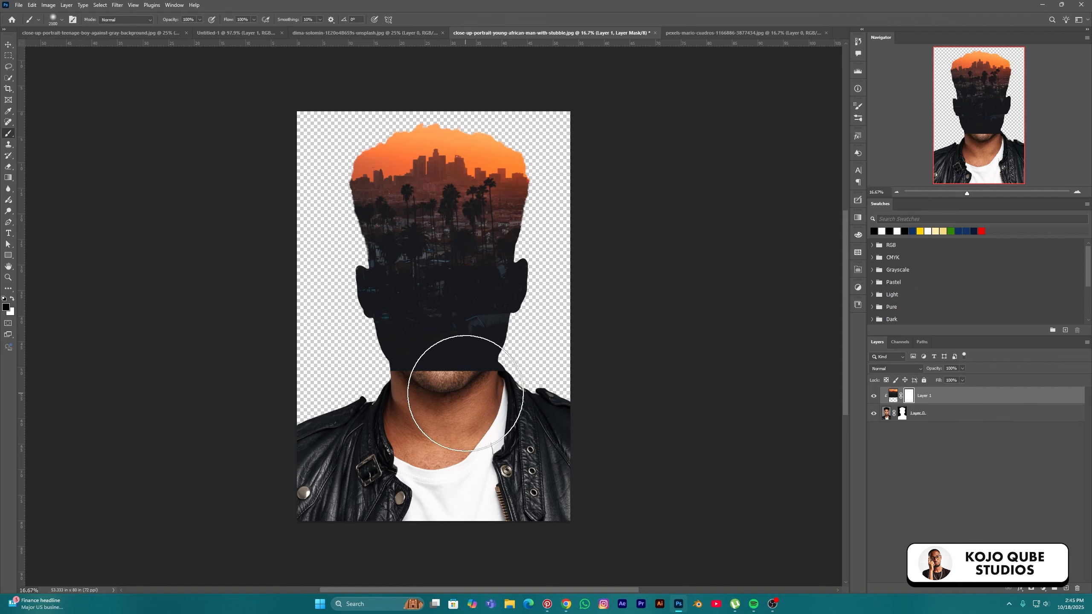
{"action": "mouse_move", "coordinate": [545, 386]}
{"action": "left_mouse_down"}
{"action": "mouse_move", "coordinate": [499, 361]}
{"action": "mouse_move", "coordinate": [273, 361]}
{"action": "mouse_move", "coordinate": [621, 317]}
{"action": "mouse_move", "coordinate": [318, 310]}
{"action": "mouse_move", "coordinate": [529, 298]}
{"action": "mouse_move", "coordinate": [339, 293]}
{"action": "mouse_move", "coordinate": [496, 285]}
{"action": "mouse_move", "coordinate": [413, 258]}
{"action": "mouse_move", "coordinate": [479, 262]}
{"action": "left_mouse_up"}
Refine the mask along the forehead hairline and the hair's left edge with a smaller brush
{"action": "key", "text": "bracketleft"}
{"action": "key", "text": "bracketleft"}
{"action": "key", "text": "bracketleft"}
{"action": "key", "text": "bracketleft"}
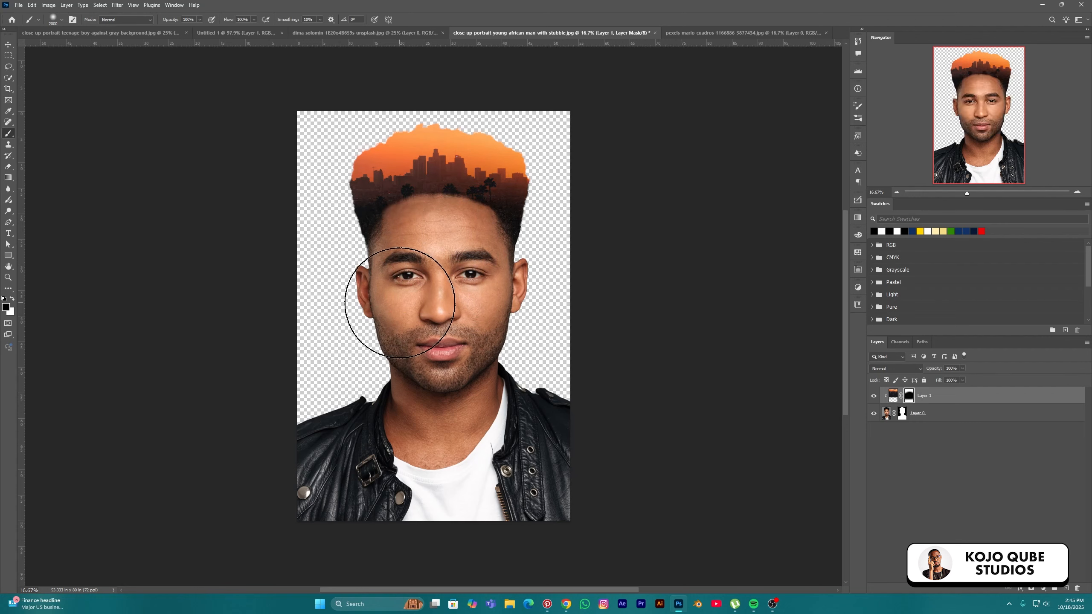
{"action": "key", "text": "bracketleft"}
{"action": "key", "text": "bracketleft"}
{"action": "key", "text": "bracketleft"}
{"action": "key", "text": "bracketleft"}
{"action": "key", "text": "bracketleft"}
{"action": "key", "text": "bracketleft"}
{"action": "key", "text": "bracketleft"}
{"action": "key", "text": "bracketleft"}
{"action": "key", "text": "bracketleft"}
{"action": "key", "text": "bracketleft"}
{"action": "key", "text": "bracketleft"}
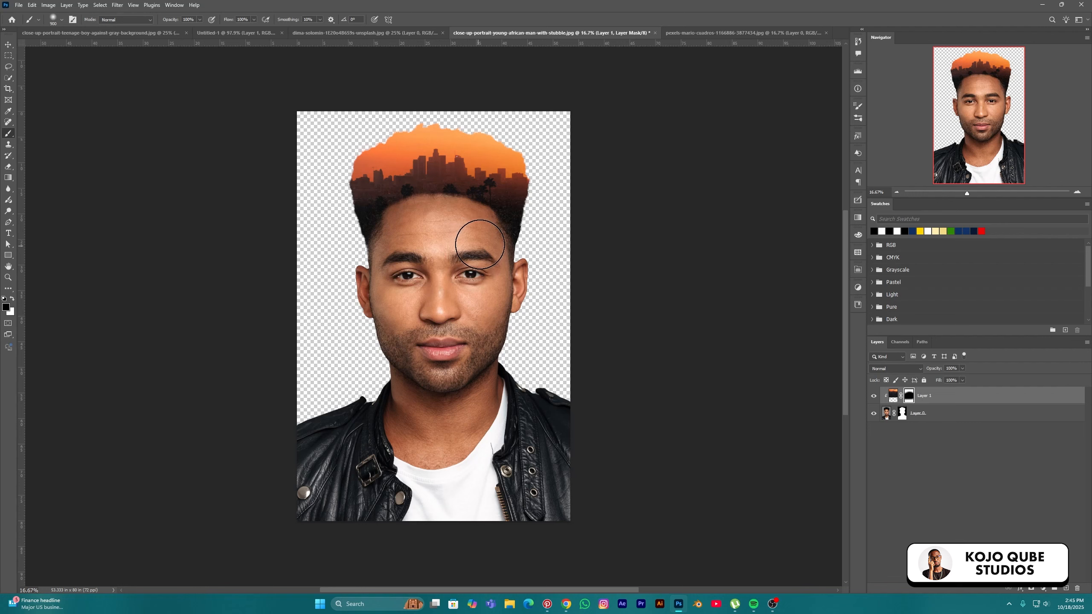
{"action": "key", "text": "bracketleft"}
{"action": "key", "text": "bracketleft"}
{"action": "left_click_drag", "start_coordinate": [419, 208], "coordinate": [477, 216]}
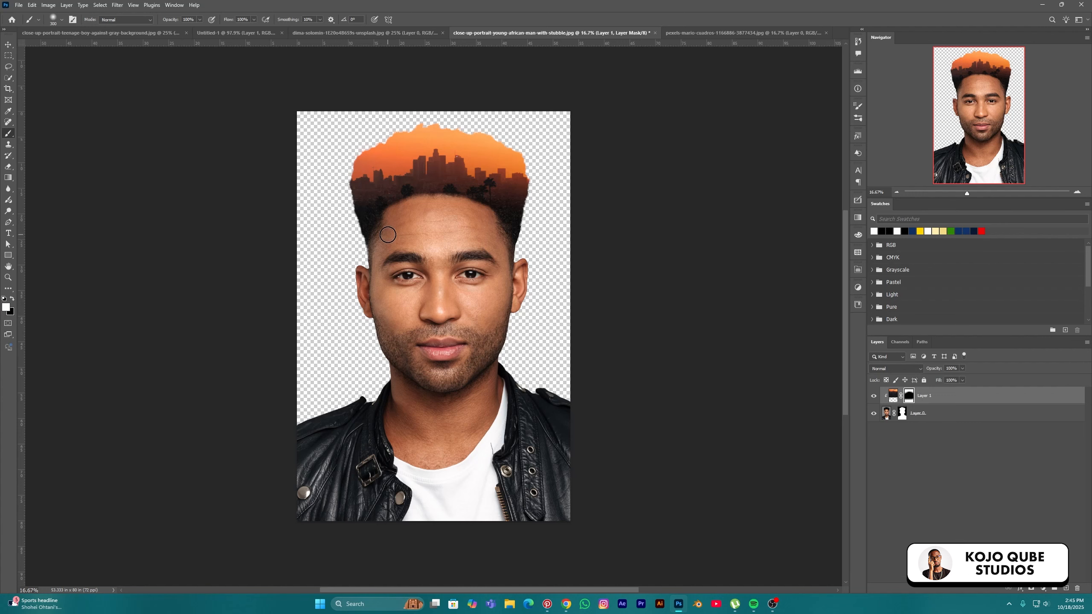
{"action": "key", "text": "bracketright"}
{"action": "key", "text": "bracketright"}
{"action": "key", "text": "bracketright"}
{"action": "mouse_move", "coordinate": [356, 185]}
{"action": "left_mouse_down"}
{"action": "mouse_move", "coordinate": [354, 222]}
{"action": "mouse_move", "coordinate": [363, 190]}
{"action": "mouse_move", "coordinate": [350, 246]}
{"action": "mouse_move", "coordinate": [351, 192]}
{"action": "mouse_move", "coordinate": [347, 227]}
{"action": "mouse_move", "coordinate": [351, 206]}
{"action": "mouse_move", "coordinate": [392, 170]}
{"action": "mouse_move", "coordinate": [515, 164]}
{"action": "mouse_move", "coordinate": [526, 228]}
{"action": "mouse_move", "coordinate": [505, 188]}
{"action": "mouse_move", "coordinate": [530, 240]}
{"action": "mouse_move", "coordinate": [527, 200]}
{"action": "mouse_move", "coordinate": [498, 188]}
{"action": "mouse_move", "coordinate": [336, 165]}
{"action": "mouse_move", "coordinate": [422, 143]}
{"action": "mouse_move", "coordinate": [566, 164]}
{"action": "mouse_move", "coordinate": [412, 149]}
{"action": "mouse_move", "coordinate": [291, 223]}
{"action": "mouse_move", "coordinate": [269, 254]}
{"action": "mouse_move", "coordinate": [341, 203]}
{"action": "mouse_move", "coordinate": [374, 204]}
{"action": "mouse_move", "coordinate": [354, 216]}
{"action": "mouse_move", "coordinate": [349, 251]}
{"action": "left_mouse_up"}
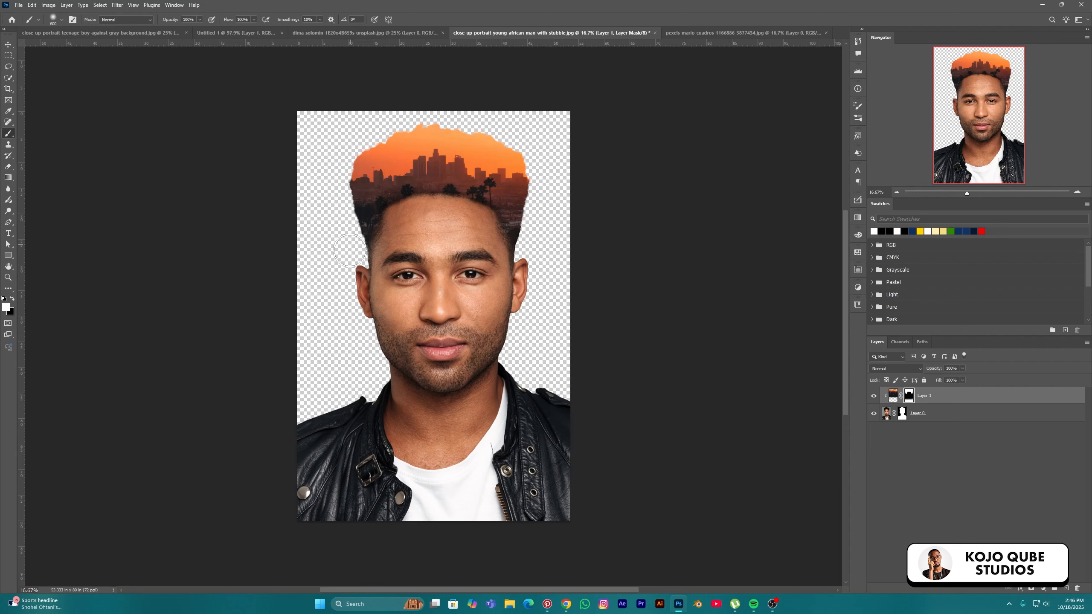